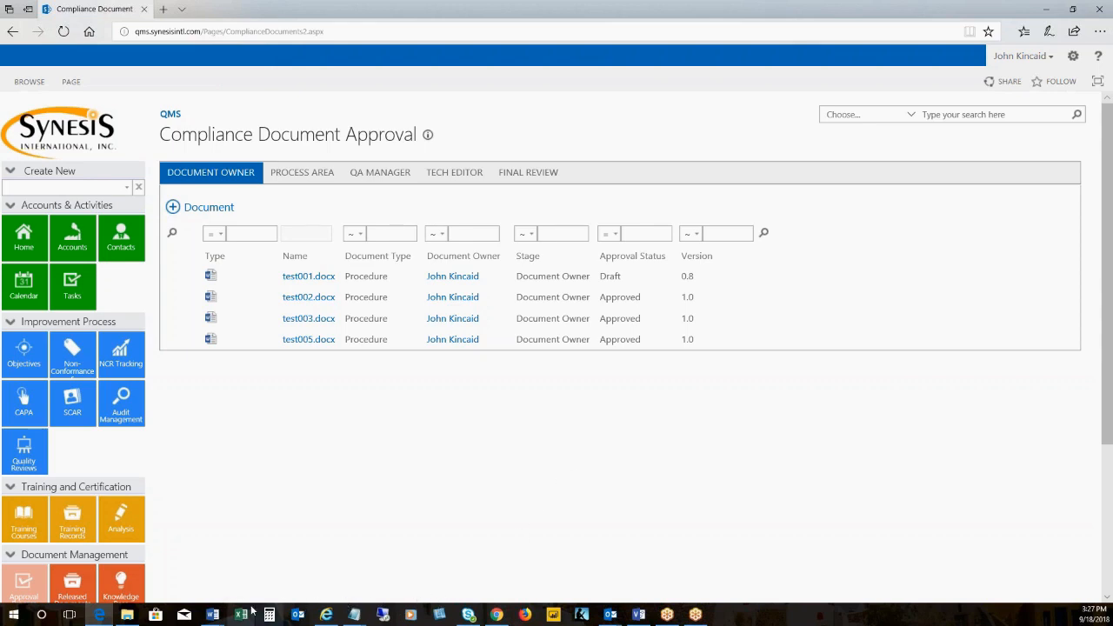
# Switch to Document Approval Process.docx in Word and review the sequential and parallel reviewer flow and the publishing rule for approved versions
pyautogui.moveTo(214, 615)
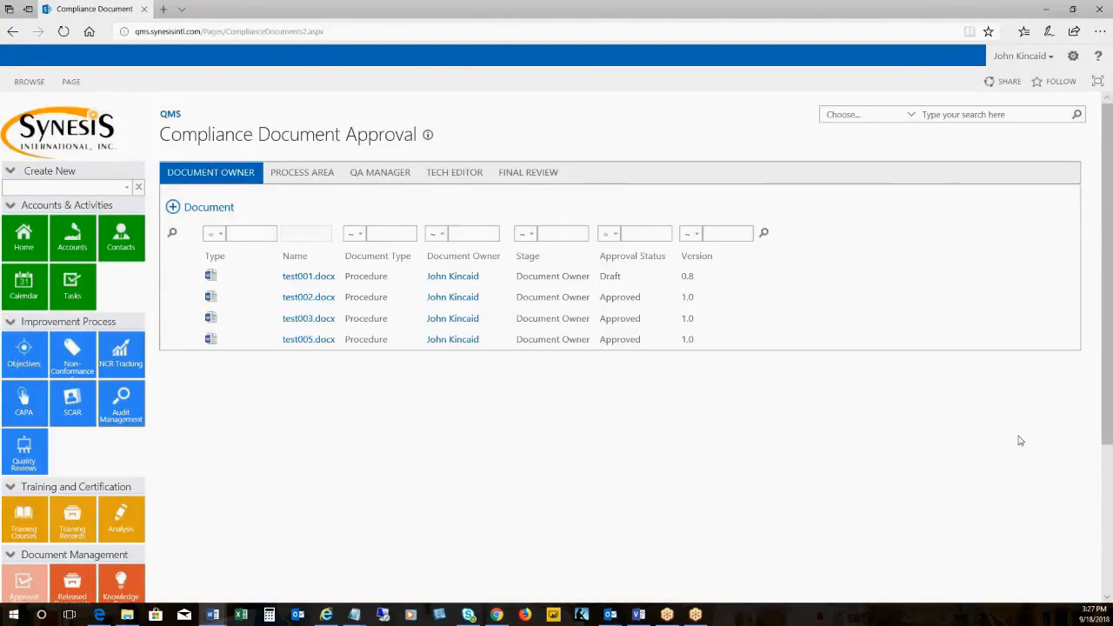
pyautogui.moveTo(1112, 25); pyautogui.dragTo(278, 70)
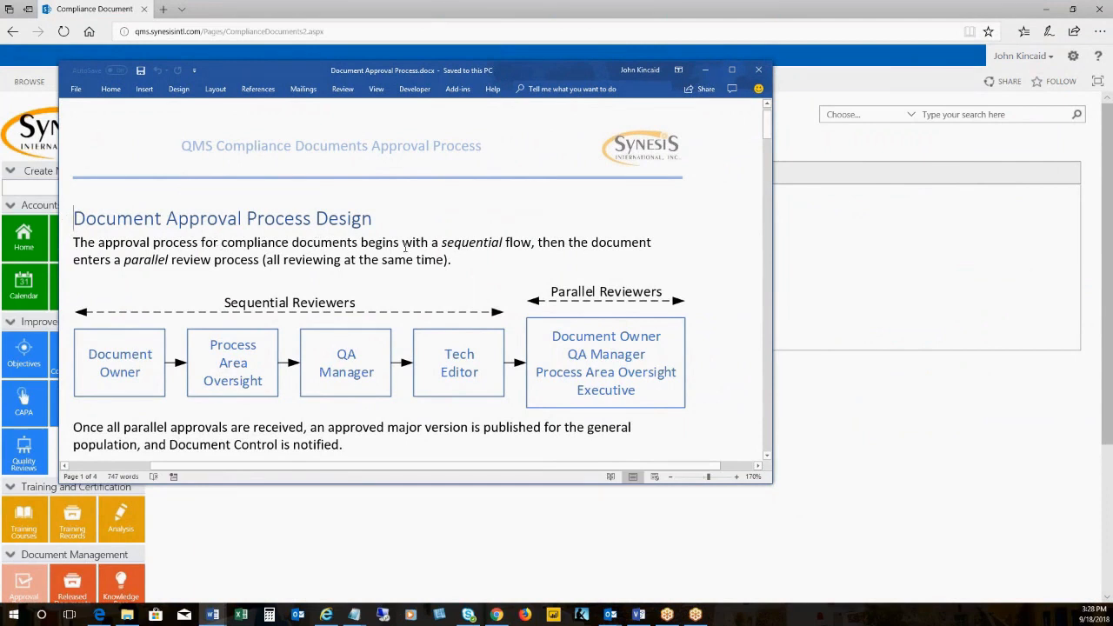
pyautogui.moveTo(376, 244); pyautogui.dragTo(505, 245)
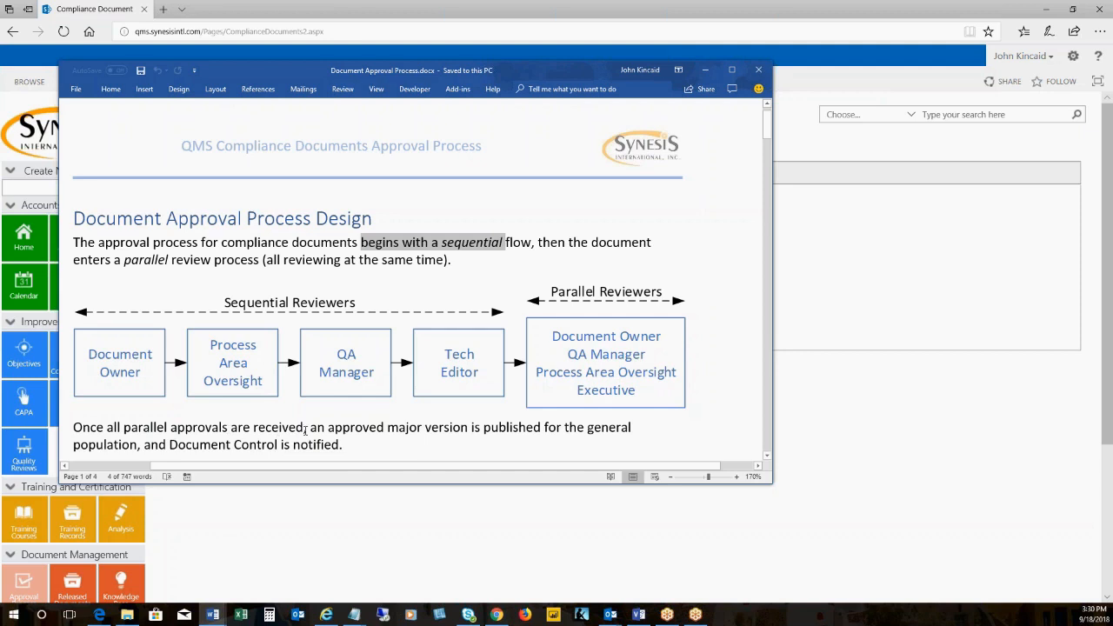
pyautogui.moveTo(170, 428); pyautogui.dragTo(440, 439)
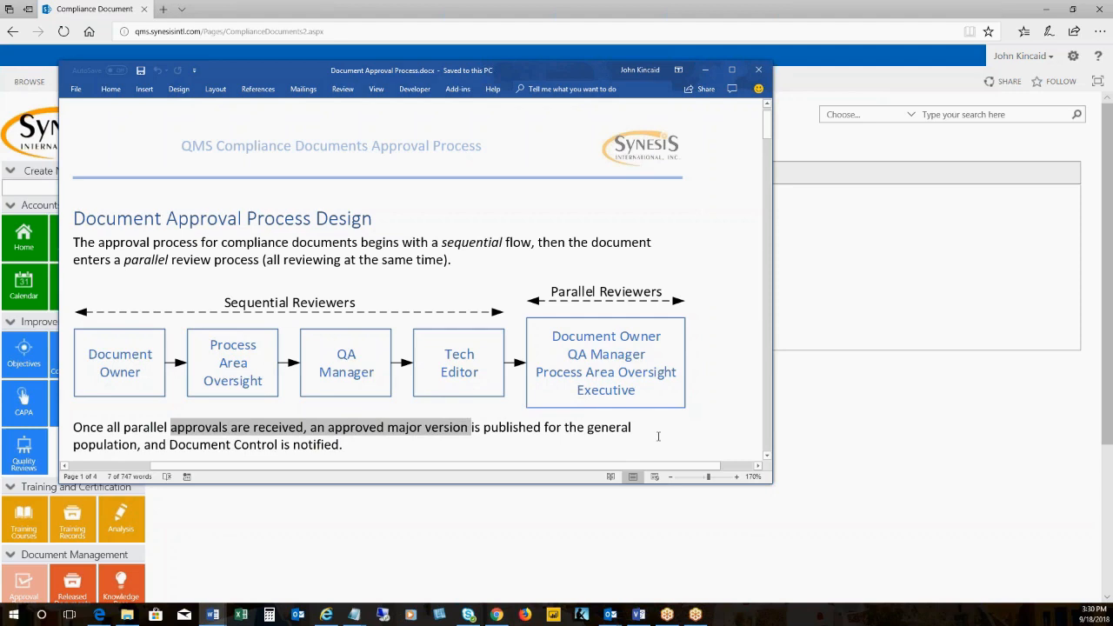
pyautogui.click(705, 69)
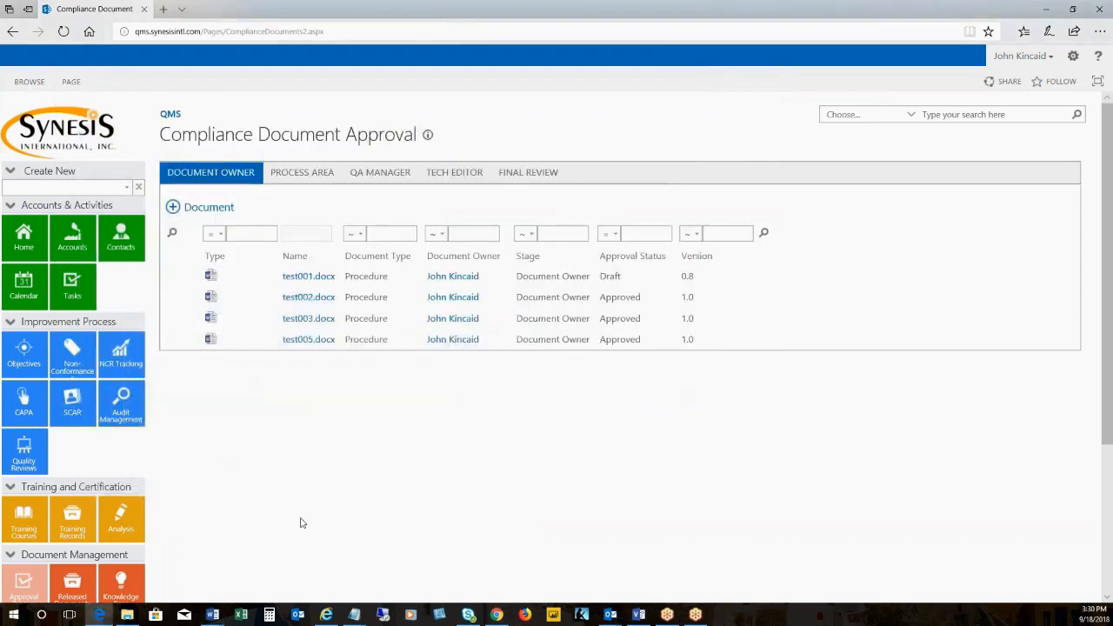
# View the Released Documents list of approved documents and return to the Compliance Document Approval page
pyautogui.scroll(-1, 74, 511)
pyautogui.click(74, 511)
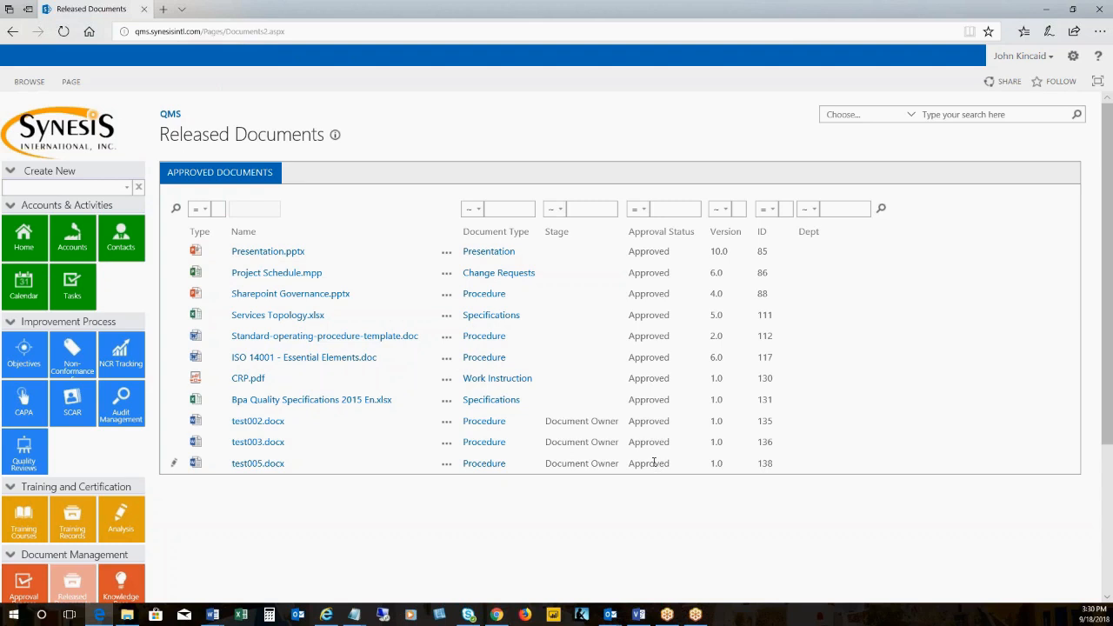
pyautogui.scroll(-1, 217, 530)
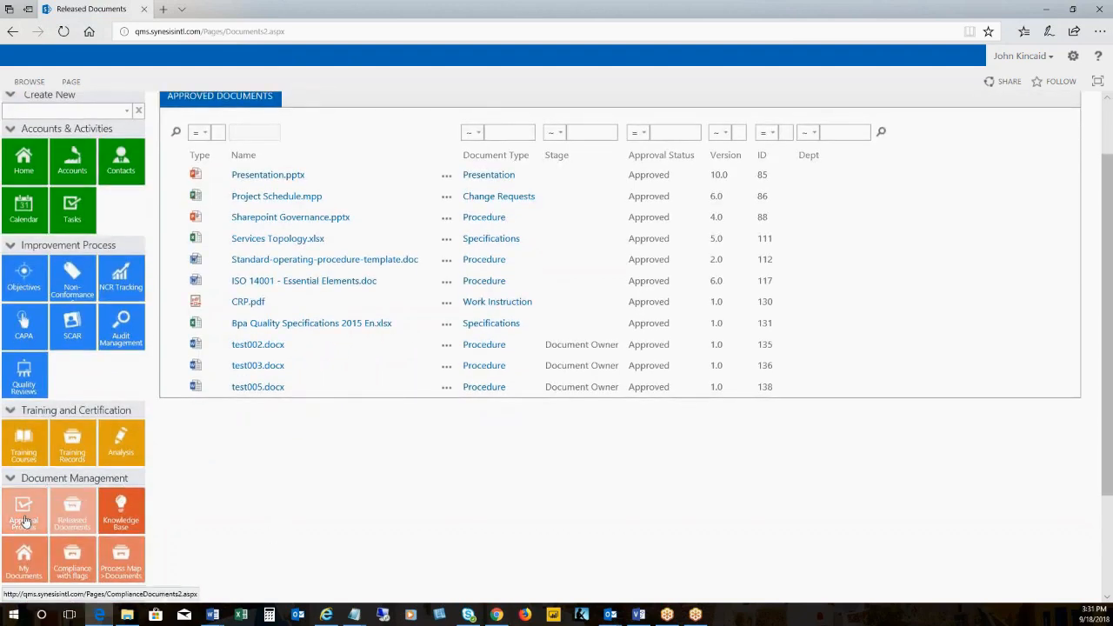
pyautogui.click(73, 520)
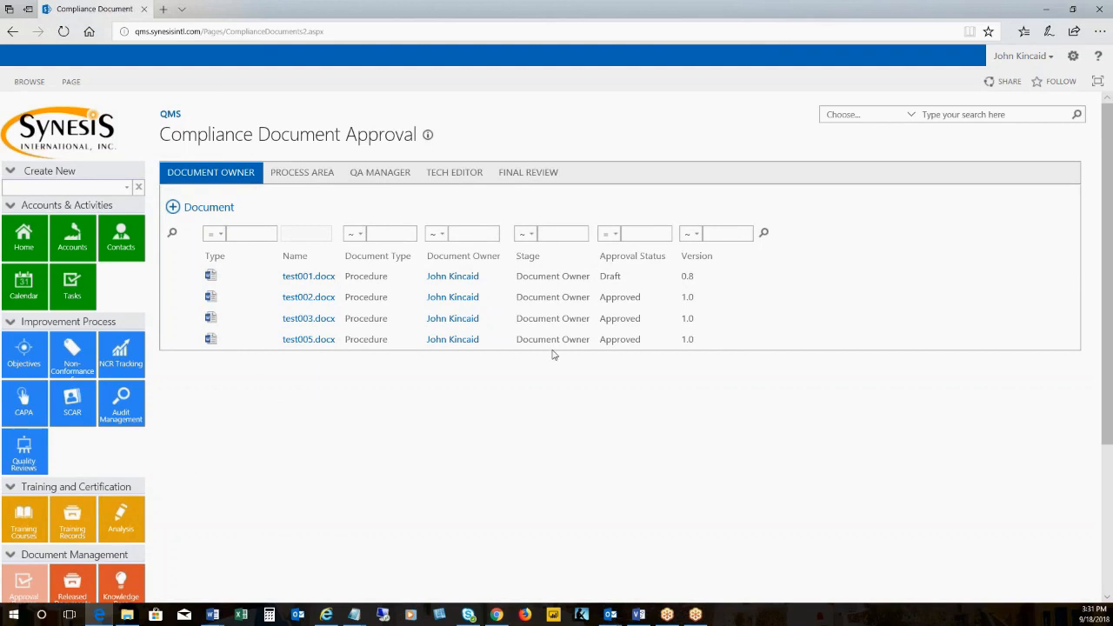
# Look through the documents in the Process Area, QA Manager, Tech Editor and Final Review stages, returning to Document Owner
pyautogui.click(318, 174)
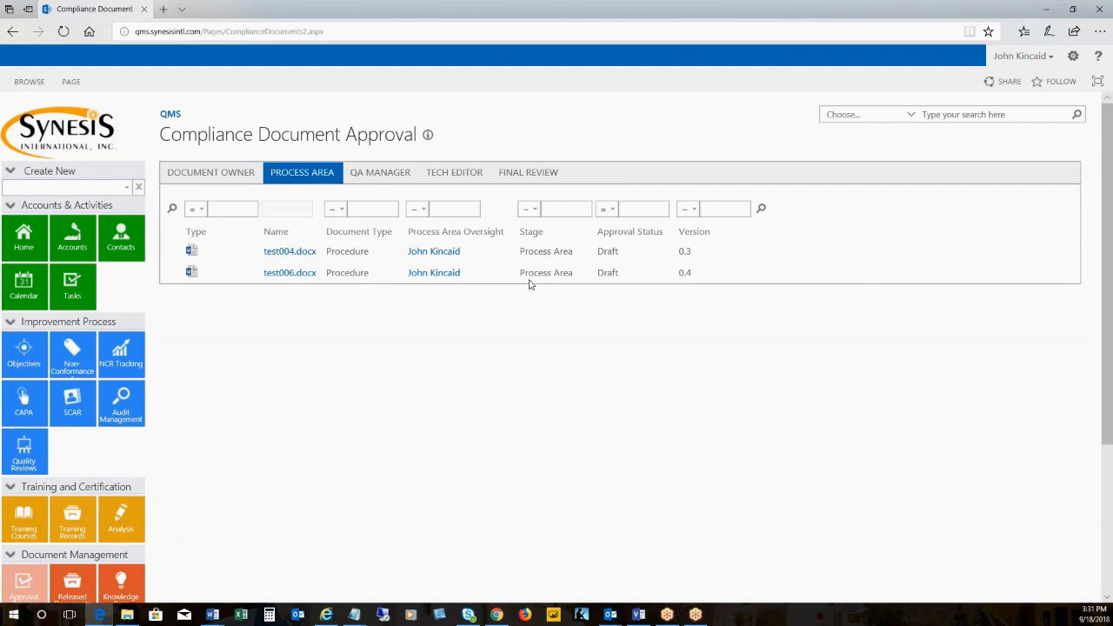
pyautogui.click(391, 177)
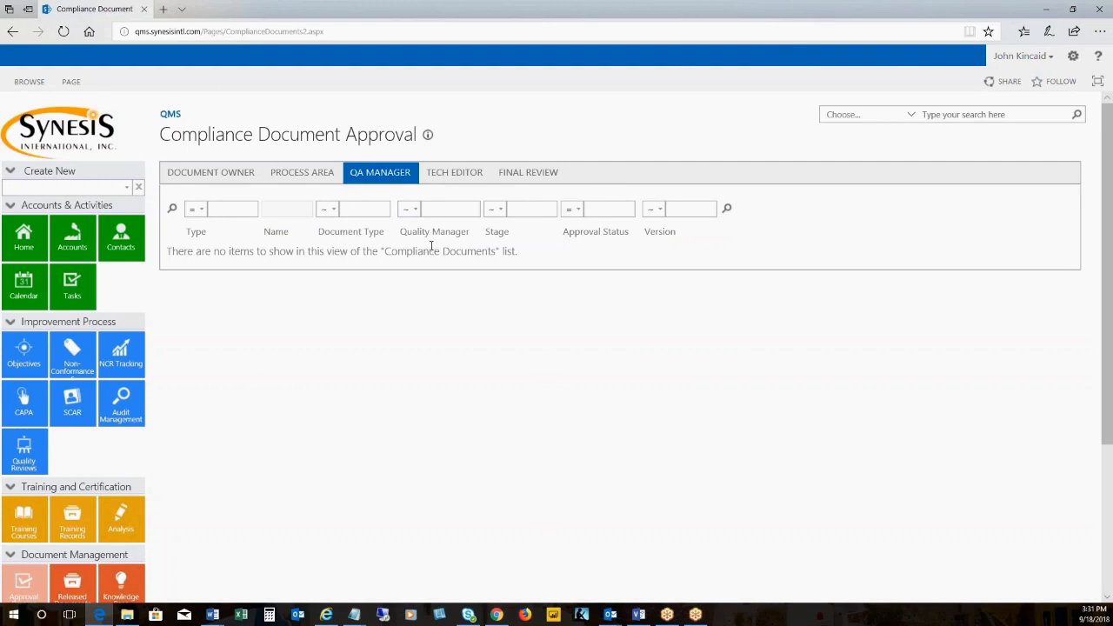
pyautogui.click(448, 176)
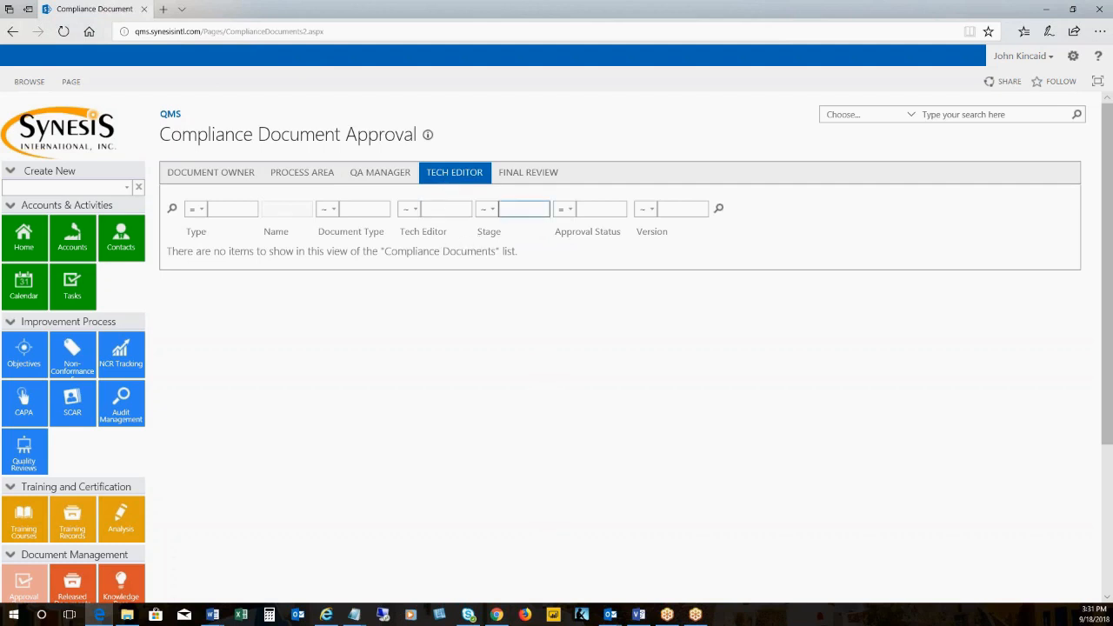
pyautogui.click(551, 180)
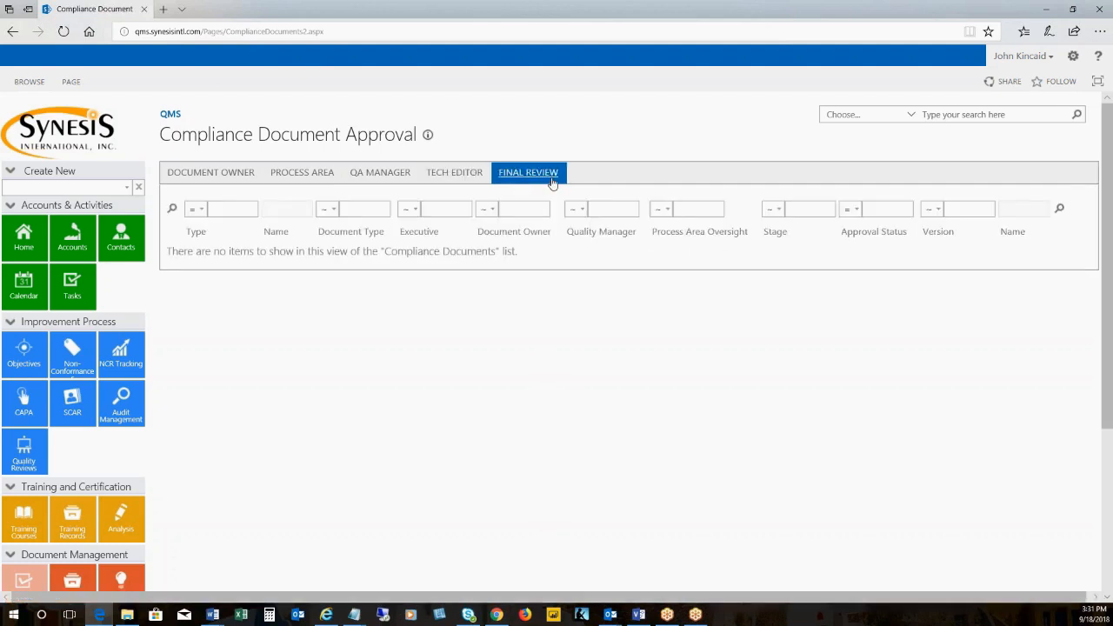
pyautogui.click(233, 175)
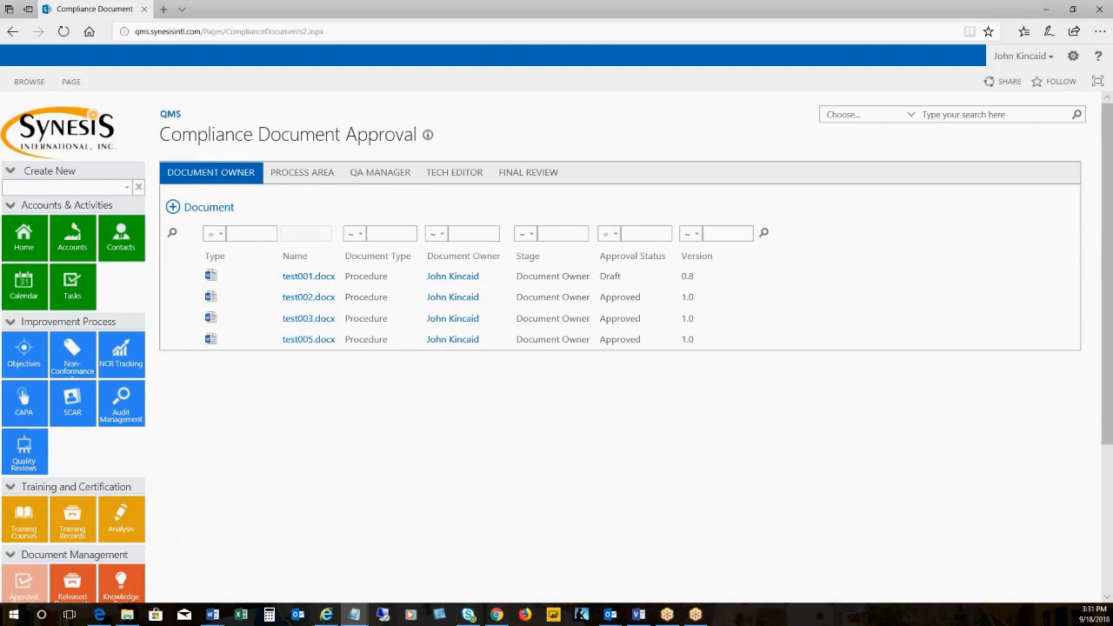
# Upload test007.docx from the Test docs folder as a new compliance document in the root destination folder
pyautogui.click(211, 211)
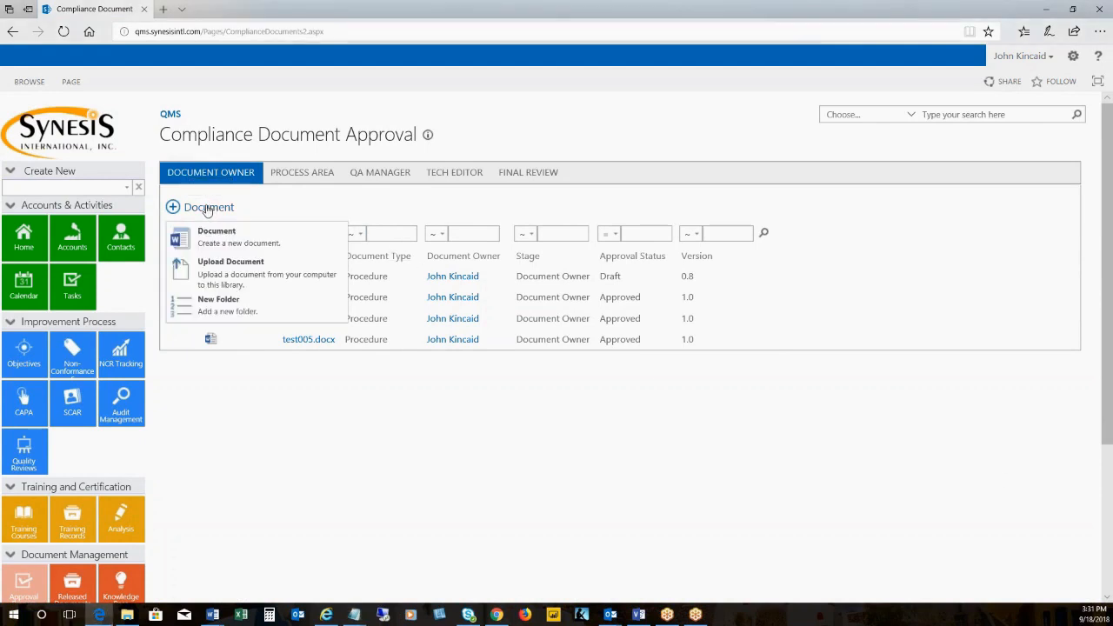
pyautogui.click(225, 275)
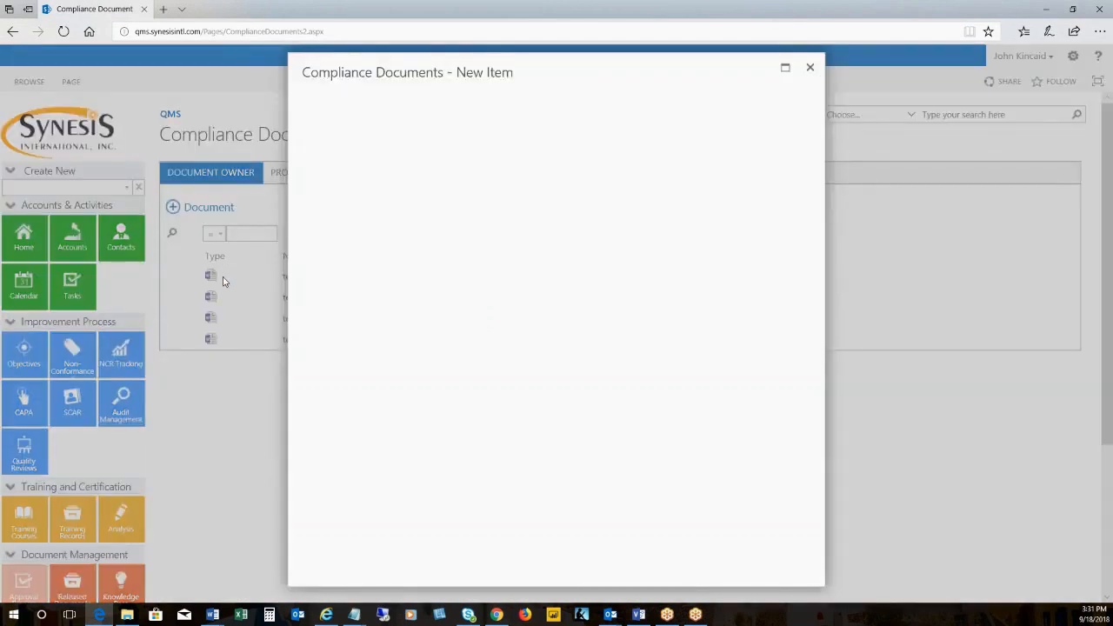
pyautogui.click(781, 108)
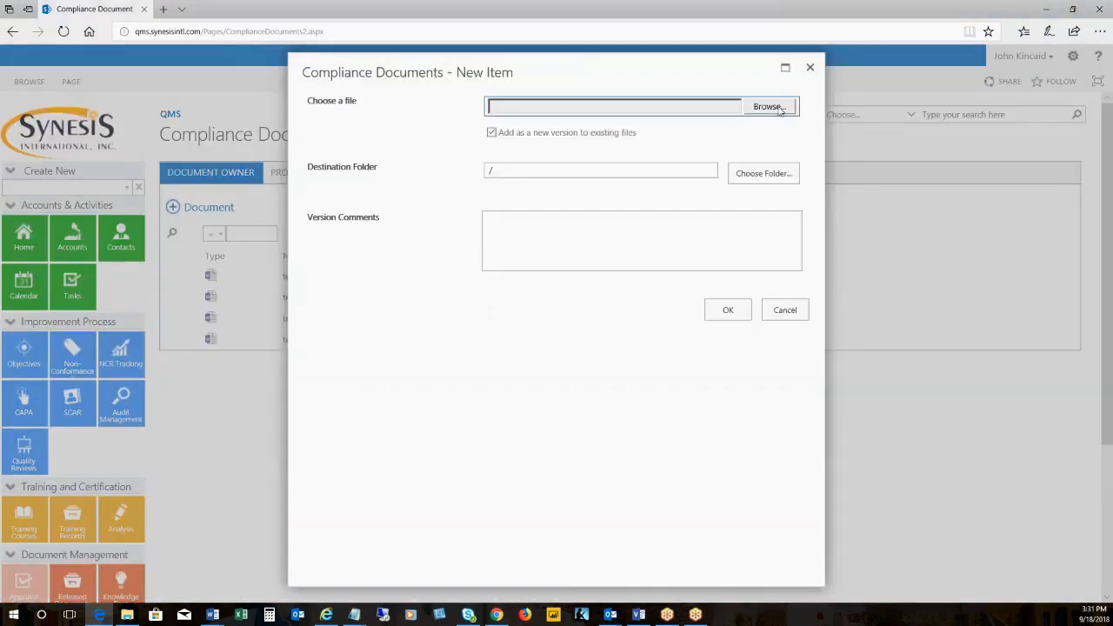
pyautogui.click(186, 168)
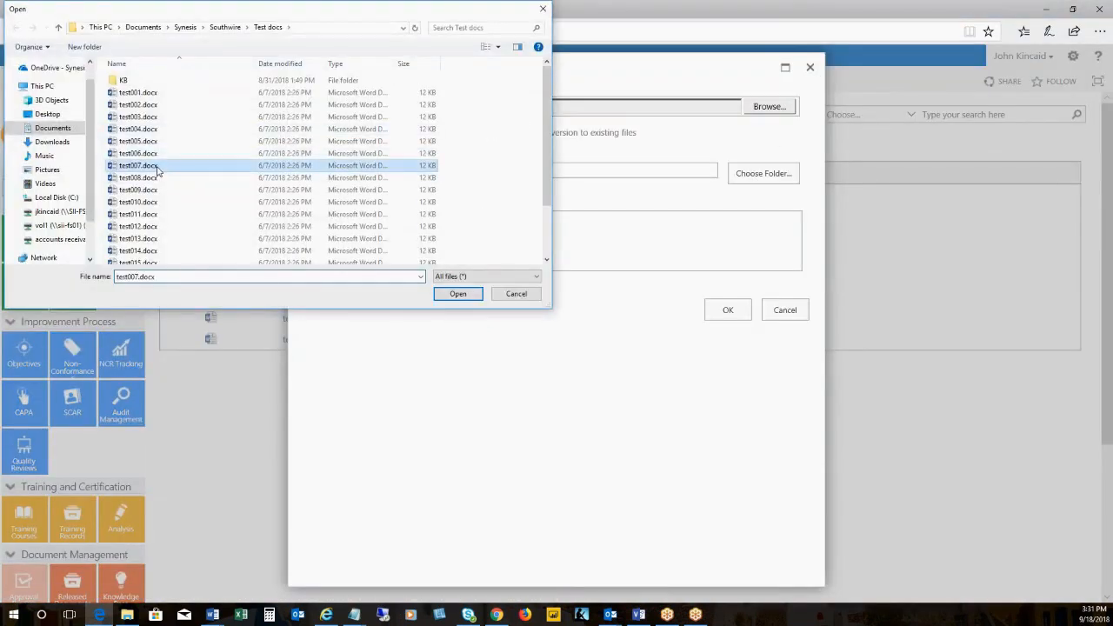
pyautogui.click(456, 296)
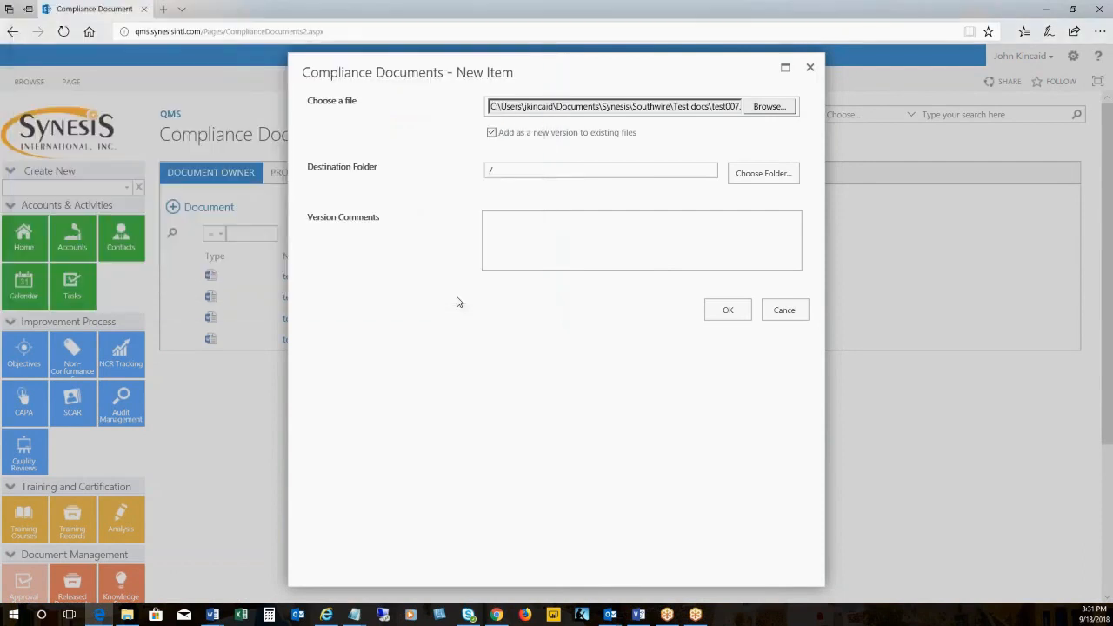
pyautogui.click(577, 258)
pyautogui.click(729, 310)
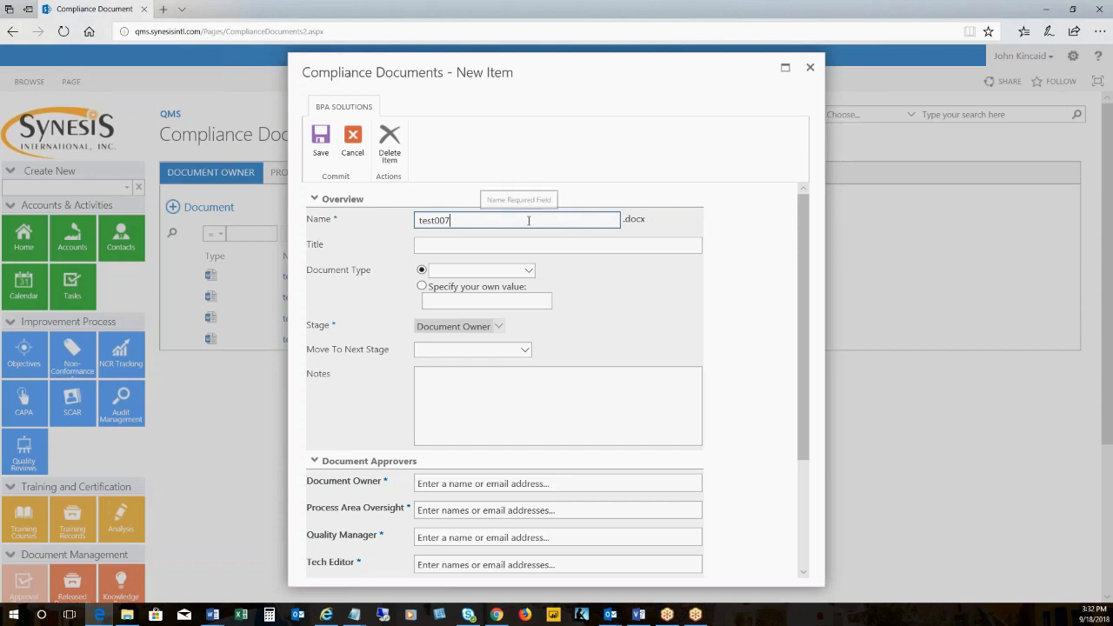
# Give the uploaded document the title test007 and set its document type to Procedure
pyautogui.click(466, 245)
pyautogui.doubleClick(449, 220)
pyautogui.hotkey('ctrl', 'c')
pyautogui.click(430, 242)
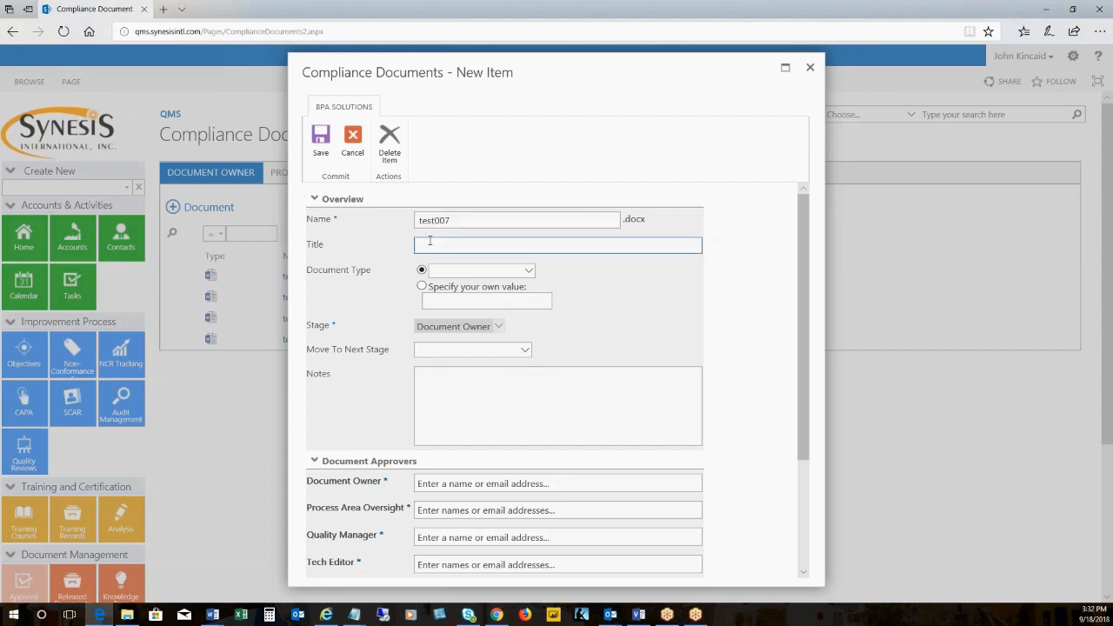
pyautogui.hotkey('ctrl', 'v')
pyautogui.click(528, 272)
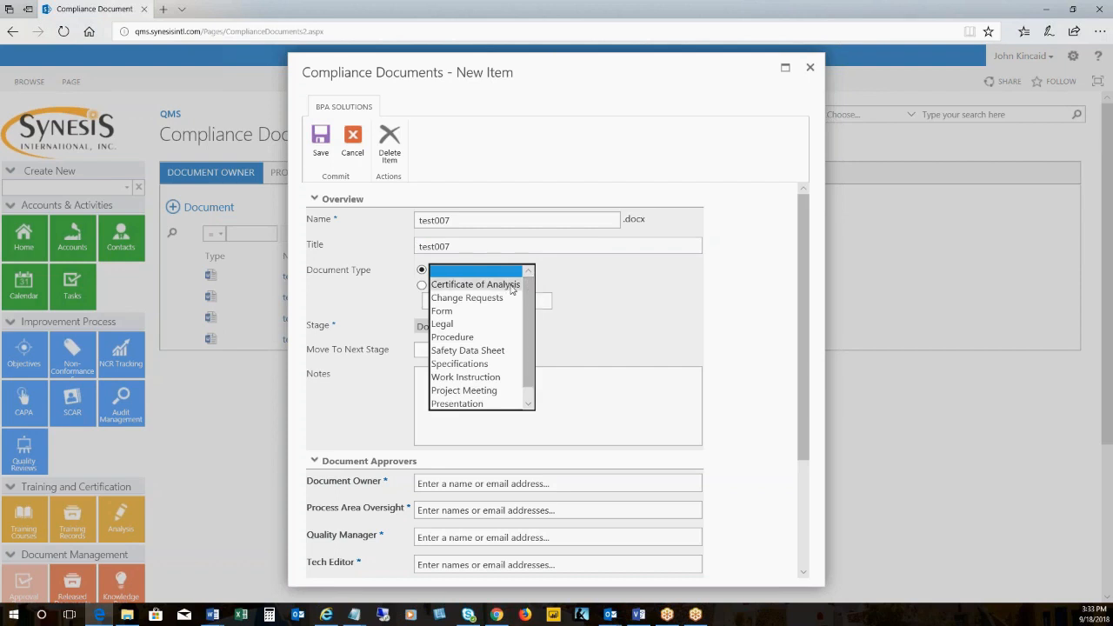
pyautogui.click(480, 339)
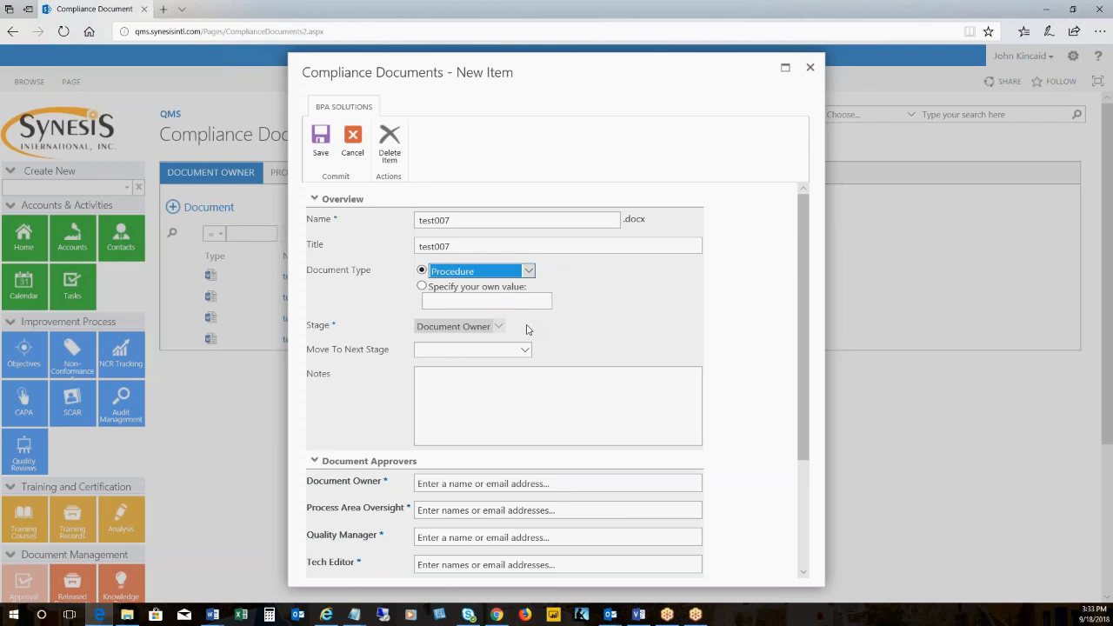
# Assign the approver's name to both the Document Owner and Process Area Oversight fields
pyautogui.scroll(-3, 527, 330)
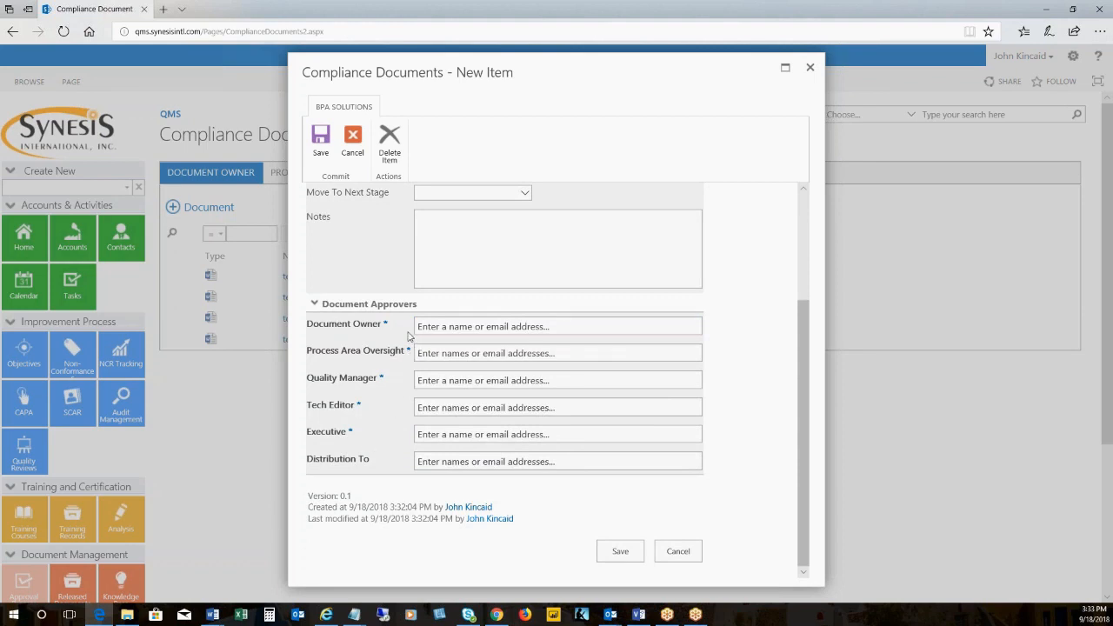
pyautogui.click(473, 326)
pyautogui.write('jki')
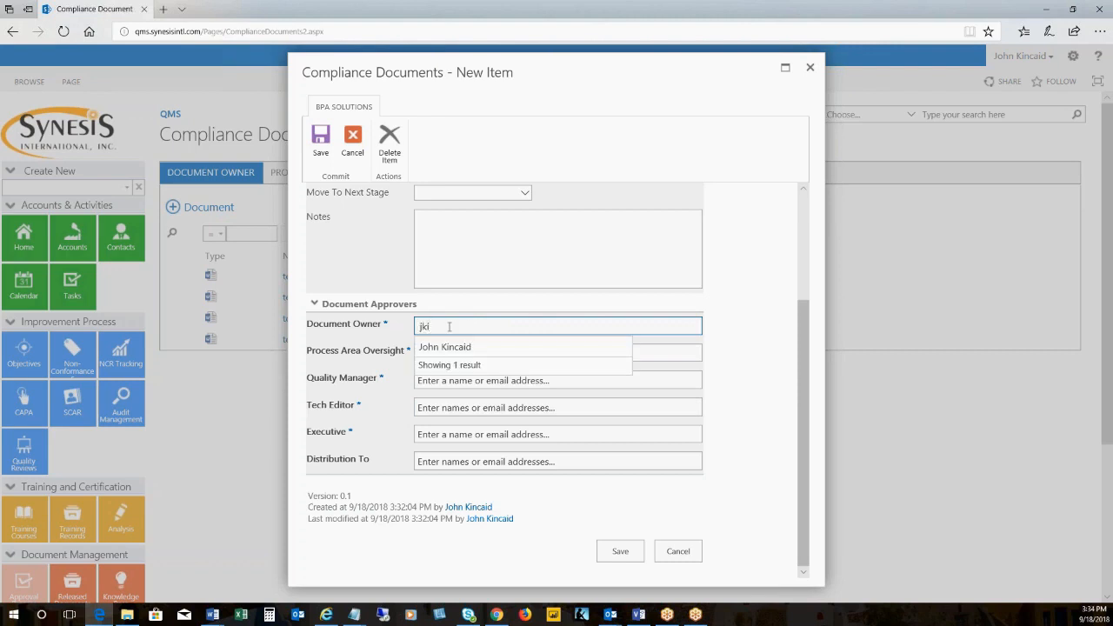
pyautogui.moveTo(453, 327); pyautogui.dragTo(405, 330)
pyautogui.hotkey('ctrl', 'c')
pyautogui.click(447, 350)
pyautogui.click(447, 353)
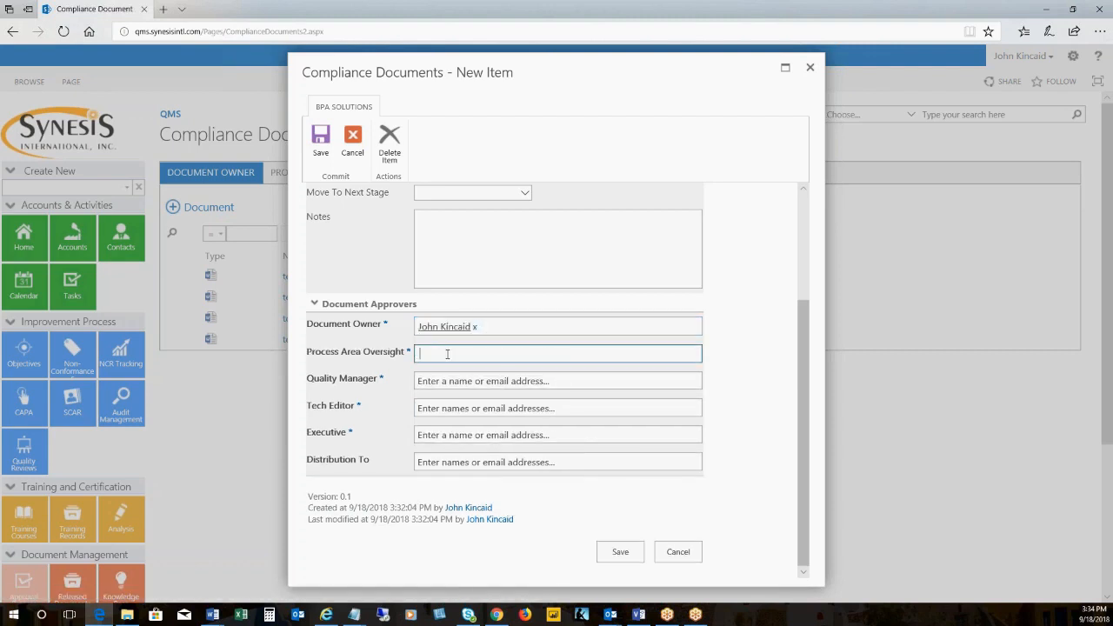
pyautogui.hotkey('ctrl', 'v')
pyautogui.click(447, 366)
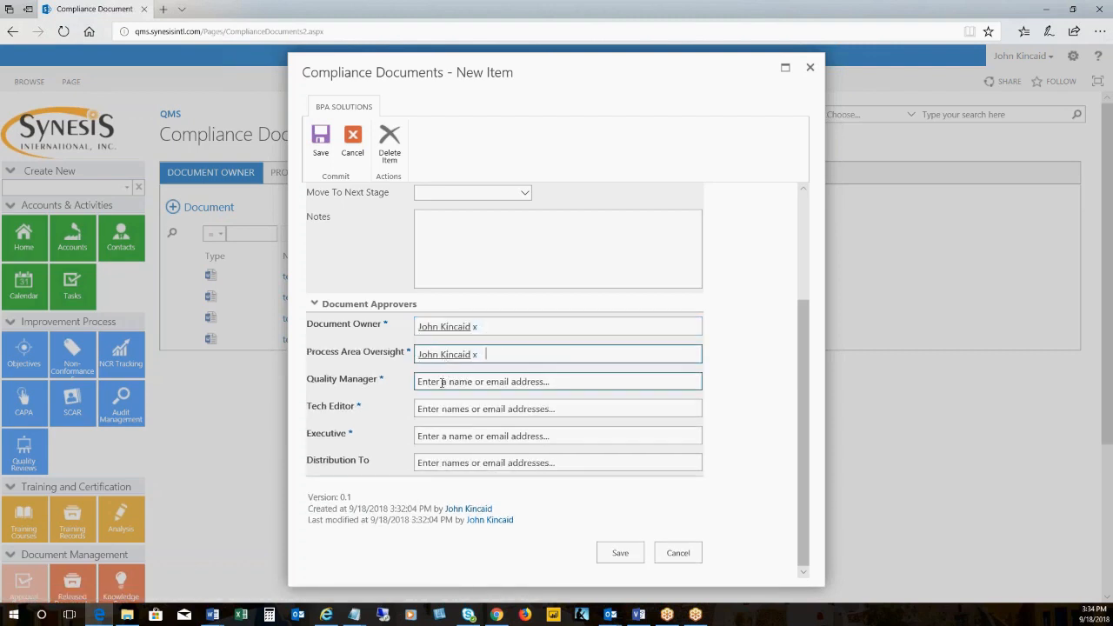
# Assign the same approver as Quality Manager, Tech Editor and Executive
pyautogui.click(442, 383)
pyautogui.click(469, 407)
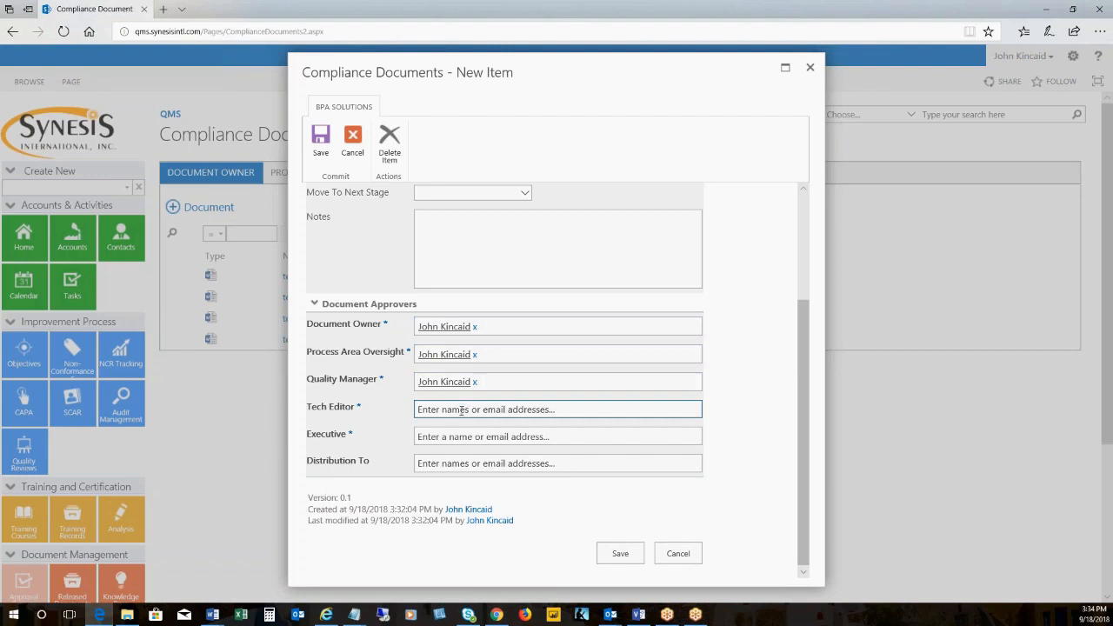
pyautogui.click(454, 437)
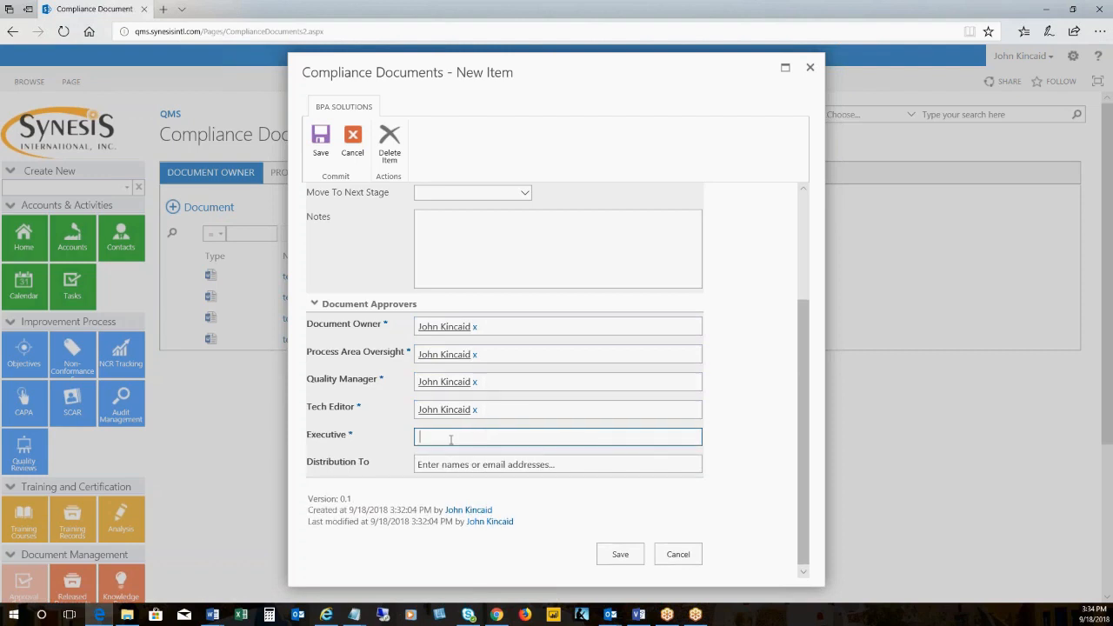
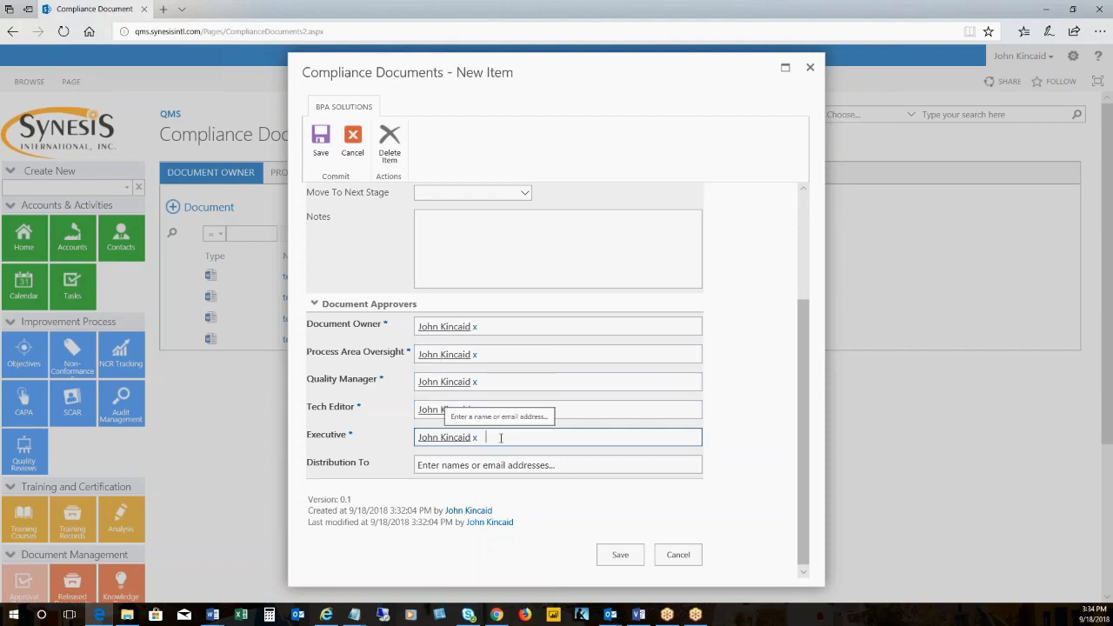
# Add the same person as the recipient in the Distribution To field
pyautogui.click(451, 465)
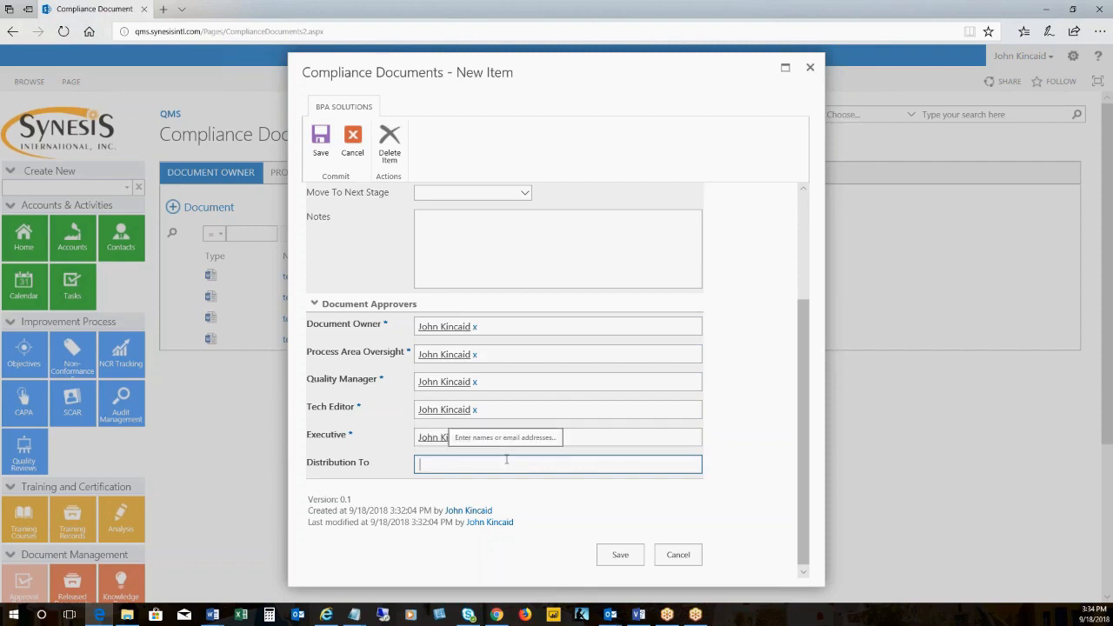
pyautogui.write('jk')
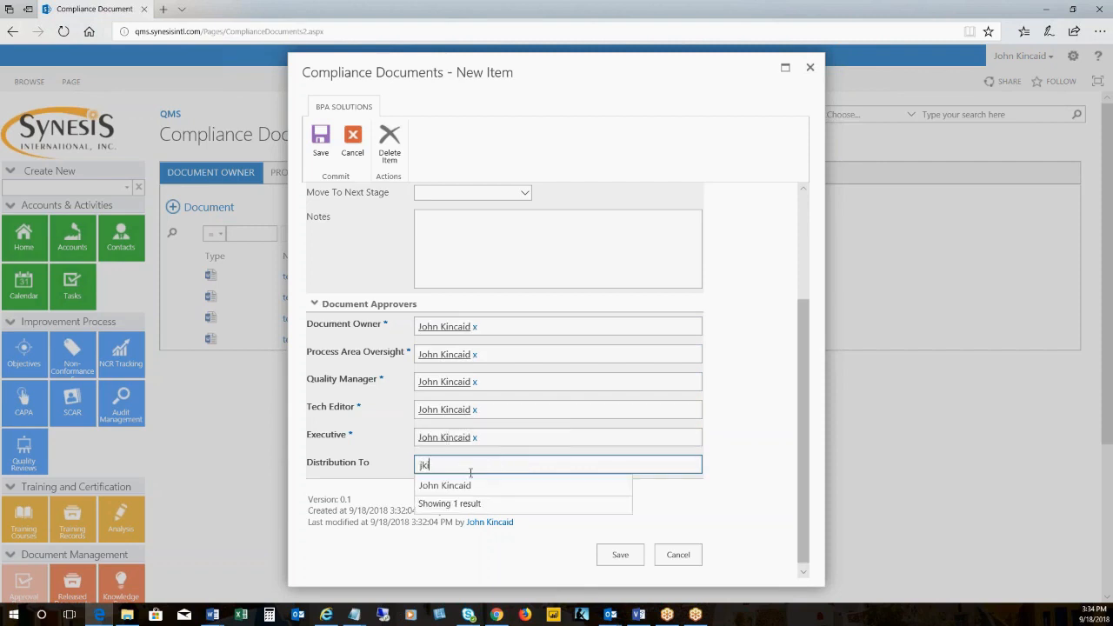
pyautogui.click(454, 488)
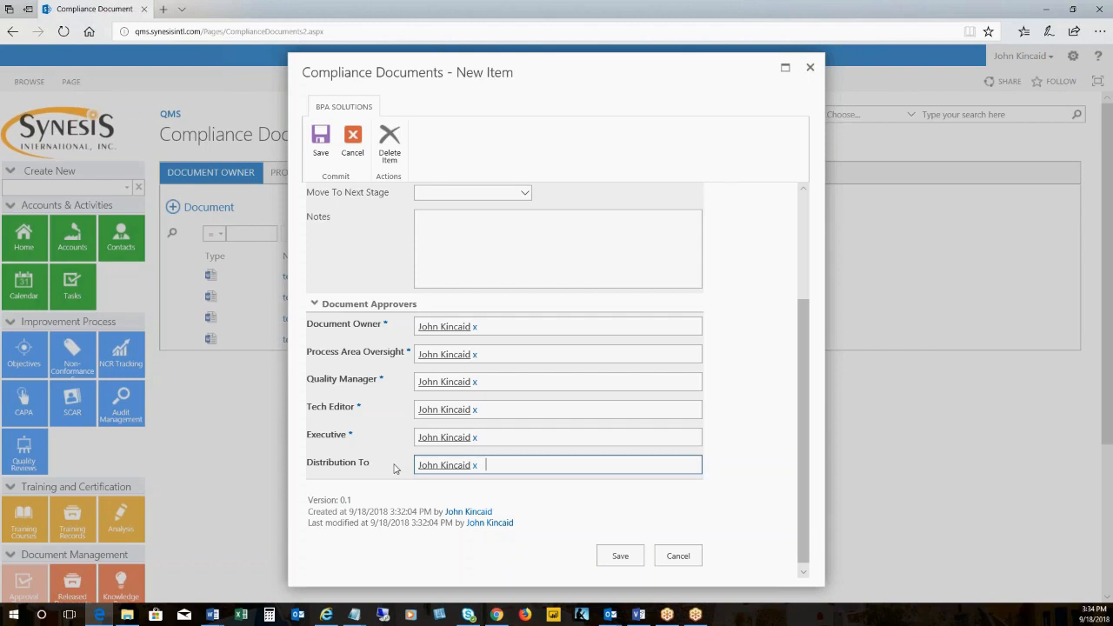
pyautogui.scroll(4, 398, 467)
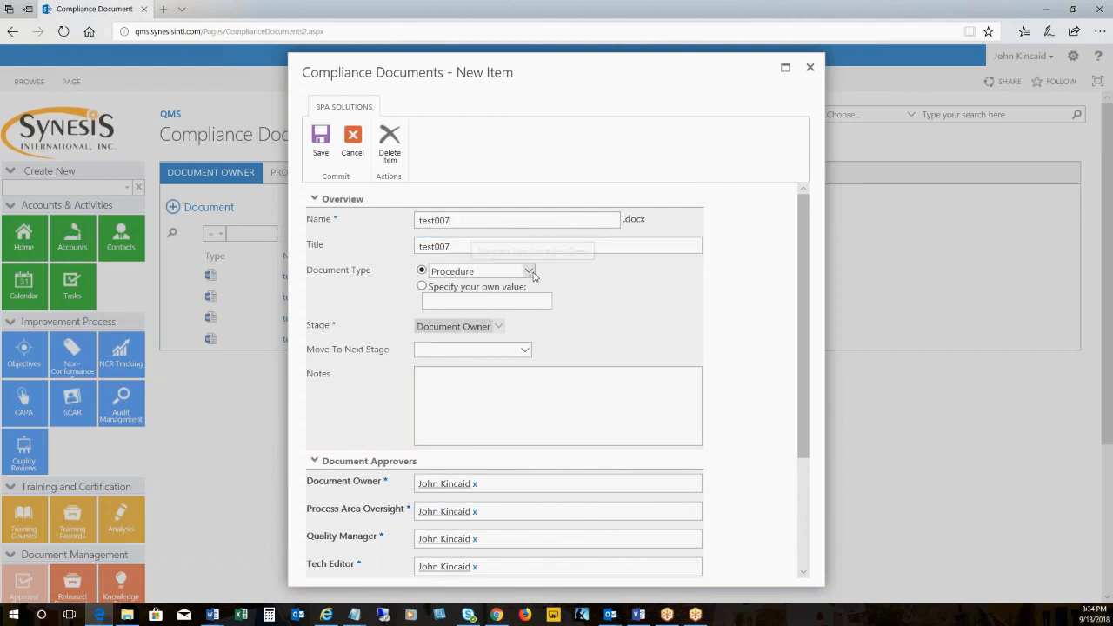
pyautogui.scroll(-1, 566, 355)
pyautogui.scroll(-1, 552, 355)
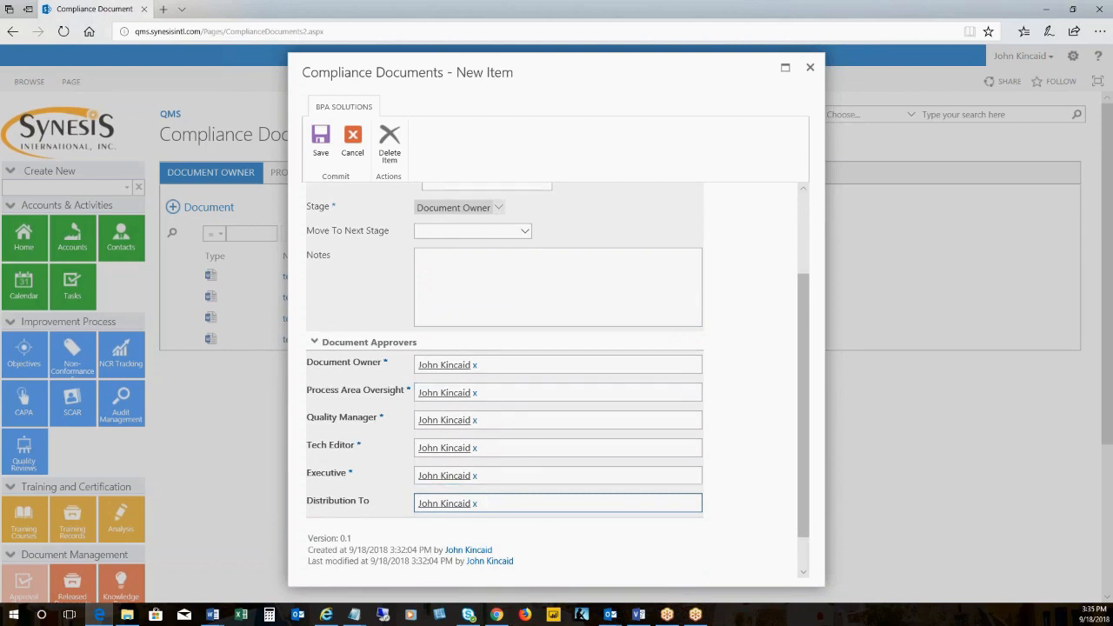
# Save the new test007 entry, and pass it on from the Document Owner stage with Move To Next Approver
pyautogui.click(321, 141)
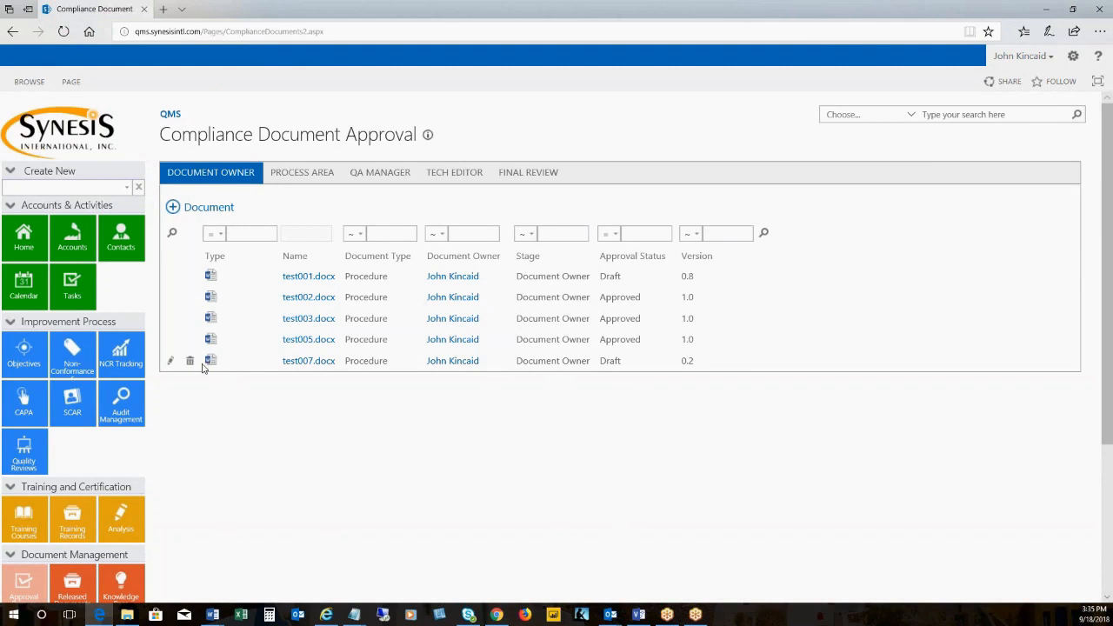
pyautogui.click(171, 362)
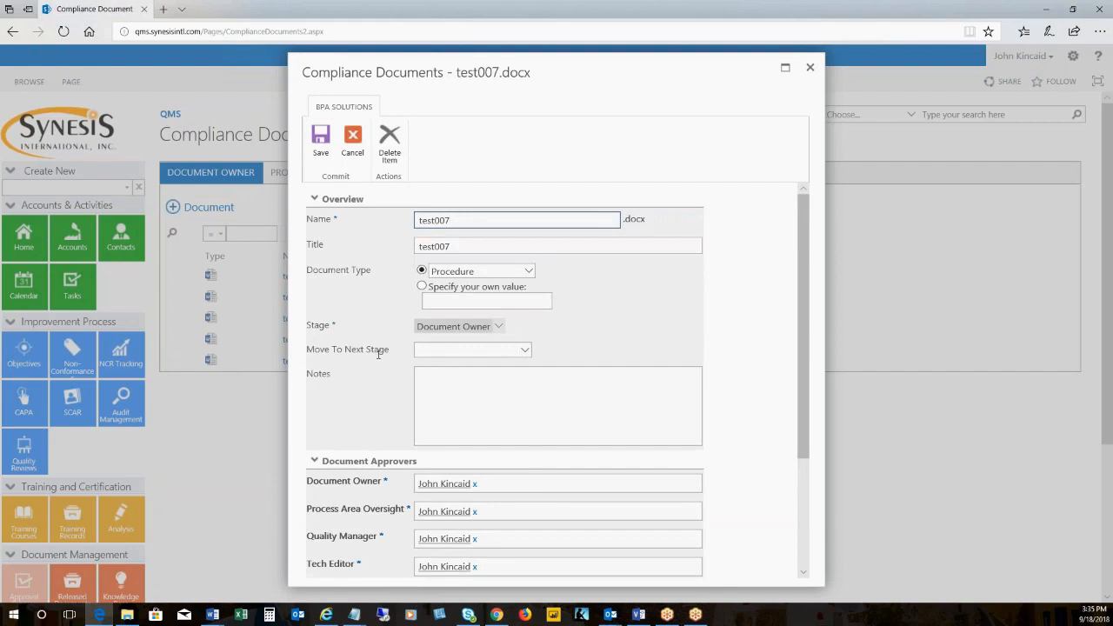
pyautogui.click(525, 351)
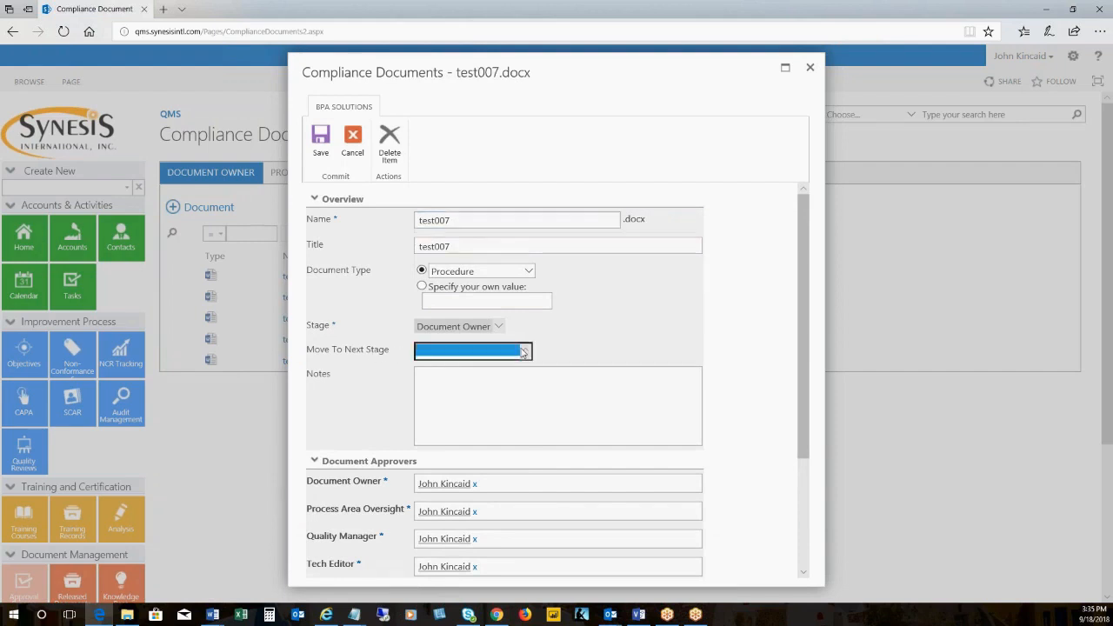
pyautogui.click(505, 366)
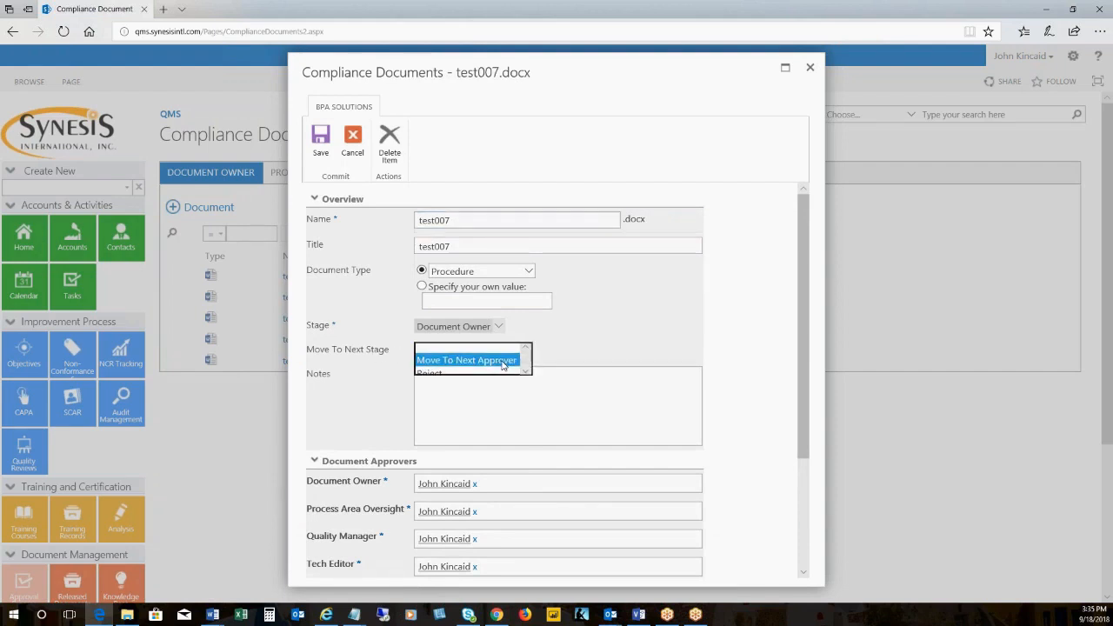
pyautogui.click(320, 150)
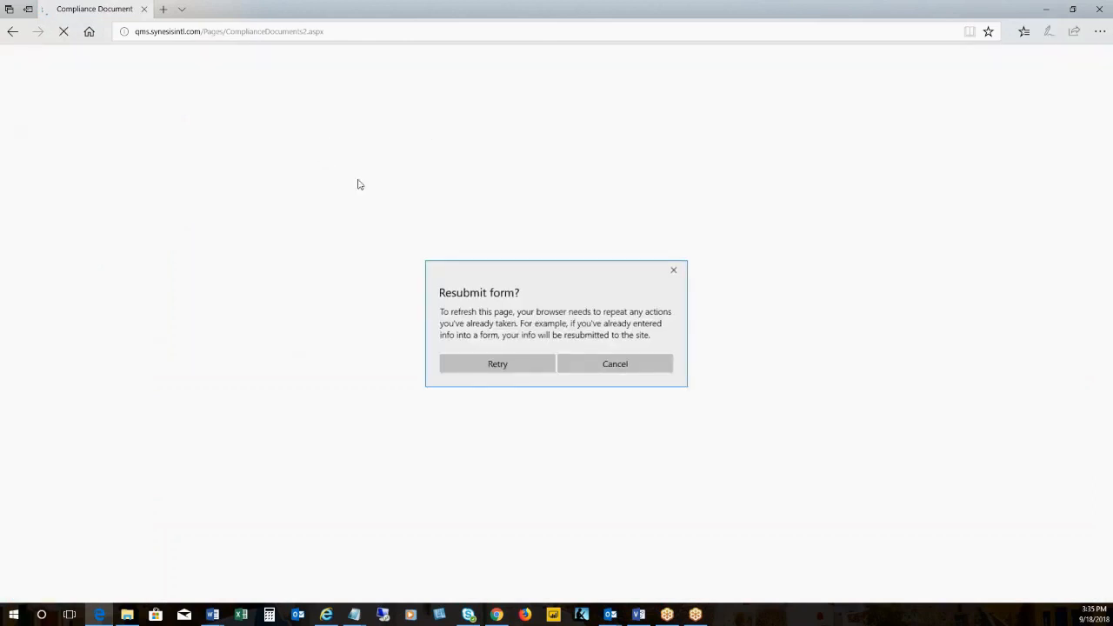
pyautogui.click(477, 364)
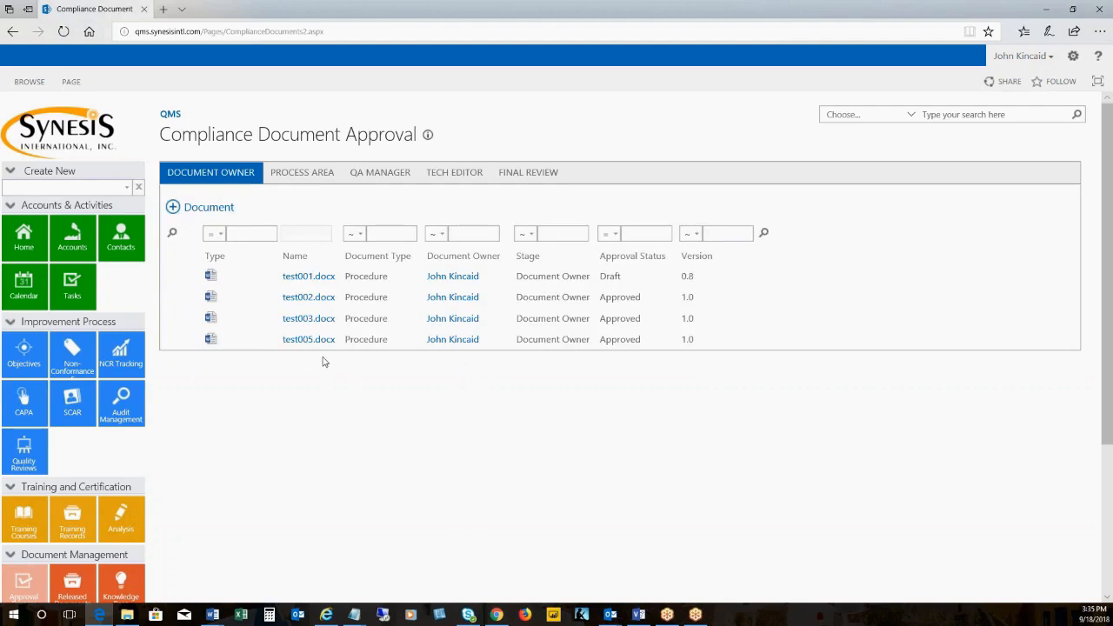
# Edit test007.docx in the Process Area stage, set Move To Next Stage to Move To Next Approver, and save it
pyautogui.click(292, 178)
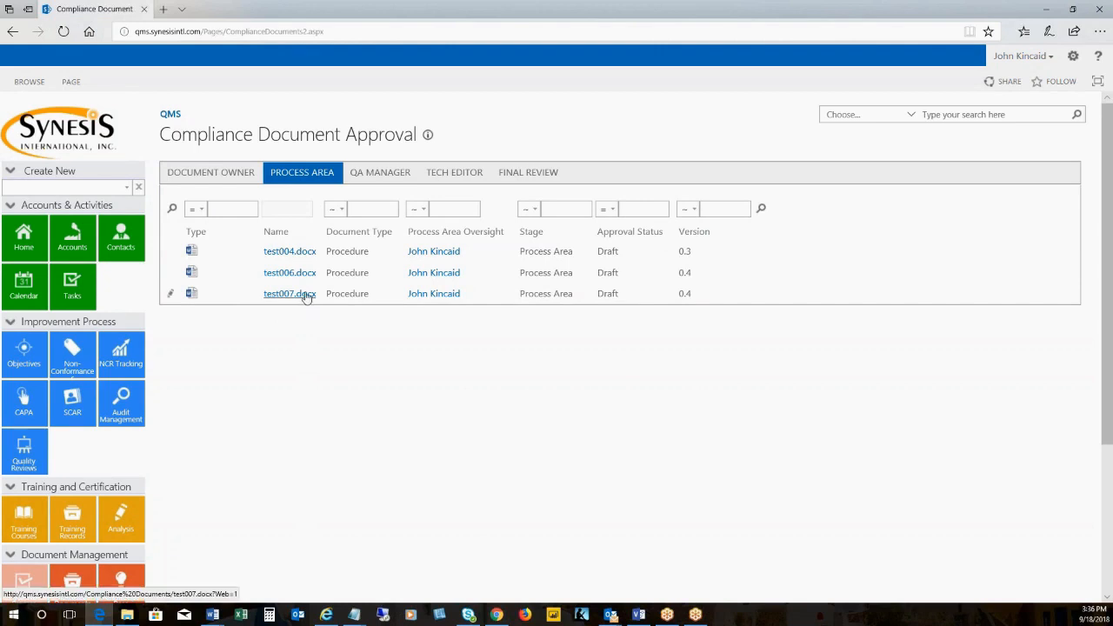
pyautogui.click(171, 296)
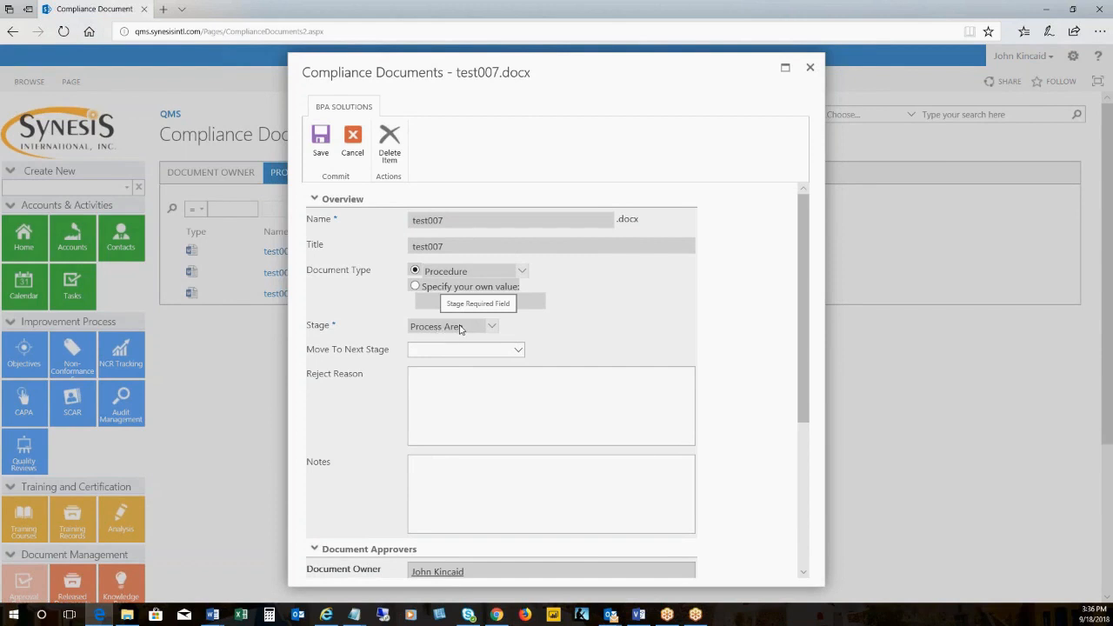
pyautogui.click(489, 351)
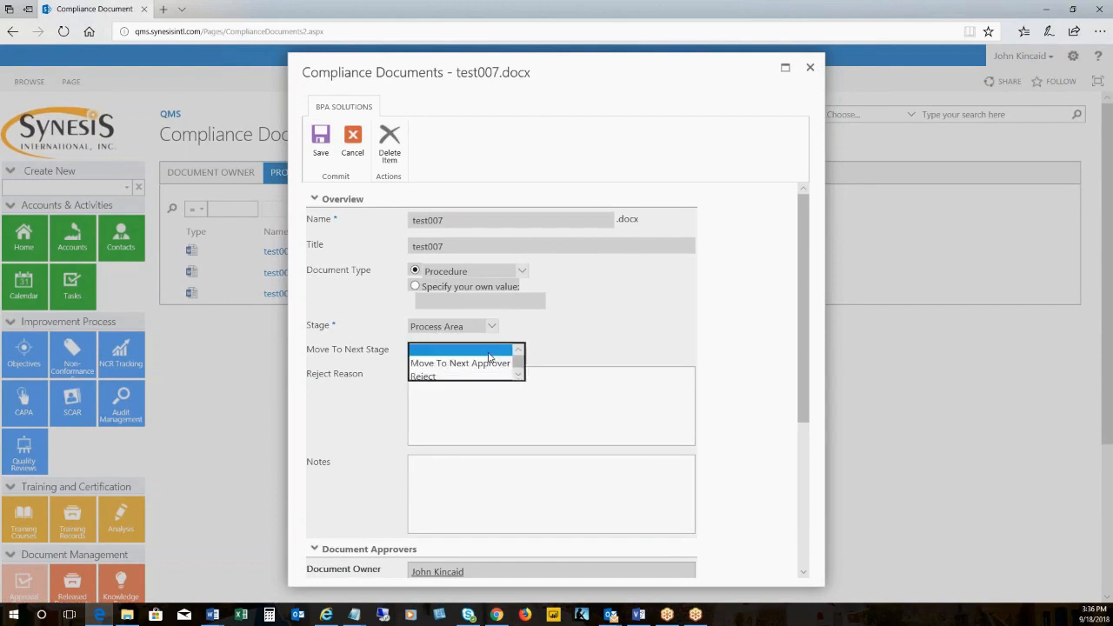
pyautogui.click(488, 363)
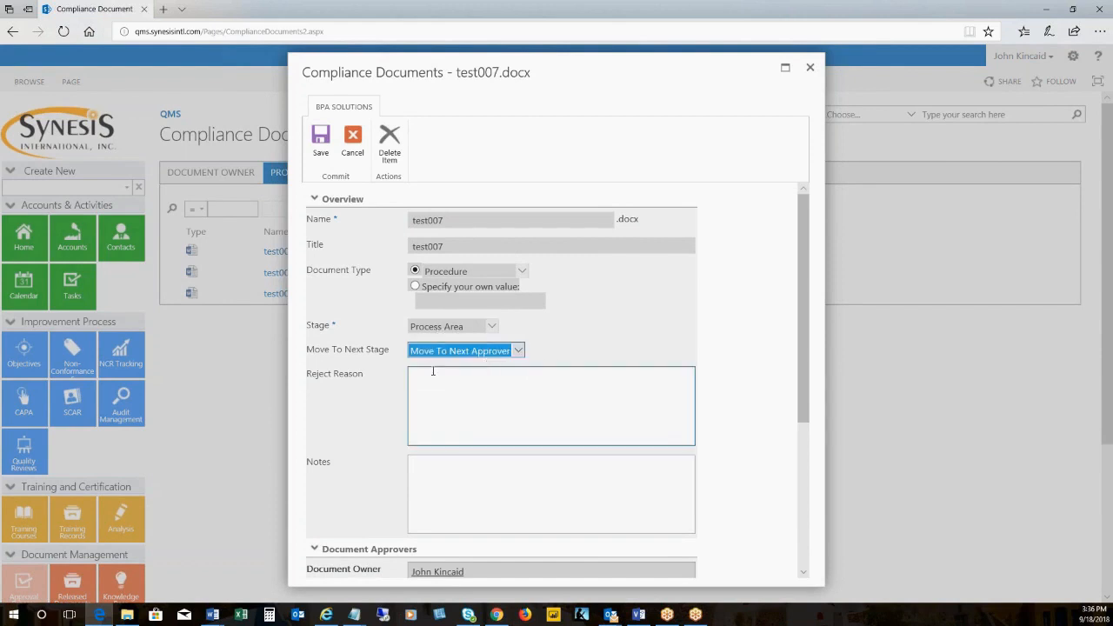
pyautogui.click(496, 354)
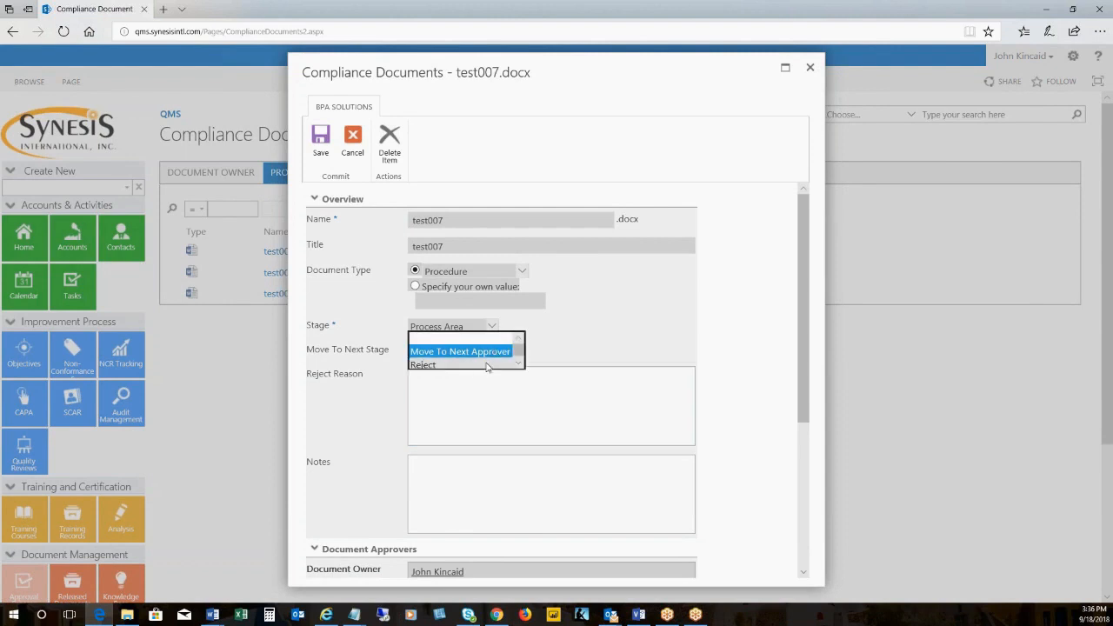
pyautogui.click(548, 355)
pyautogui.click(487, 389)
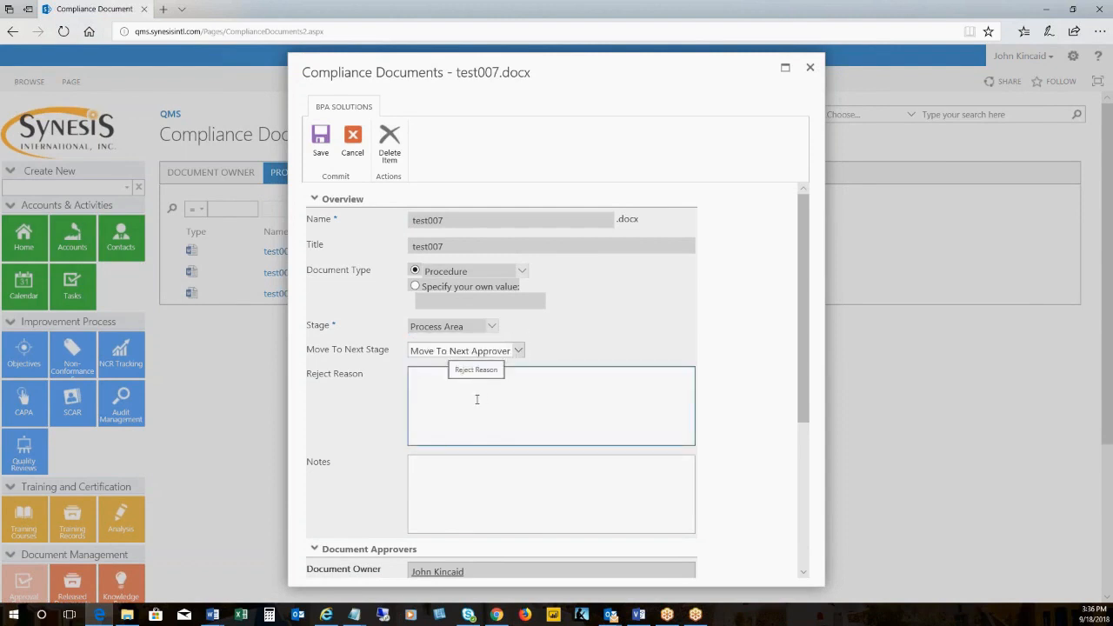
pyautogui.click(479, 474)
pyautogui.scroll(-5, 479, 474)
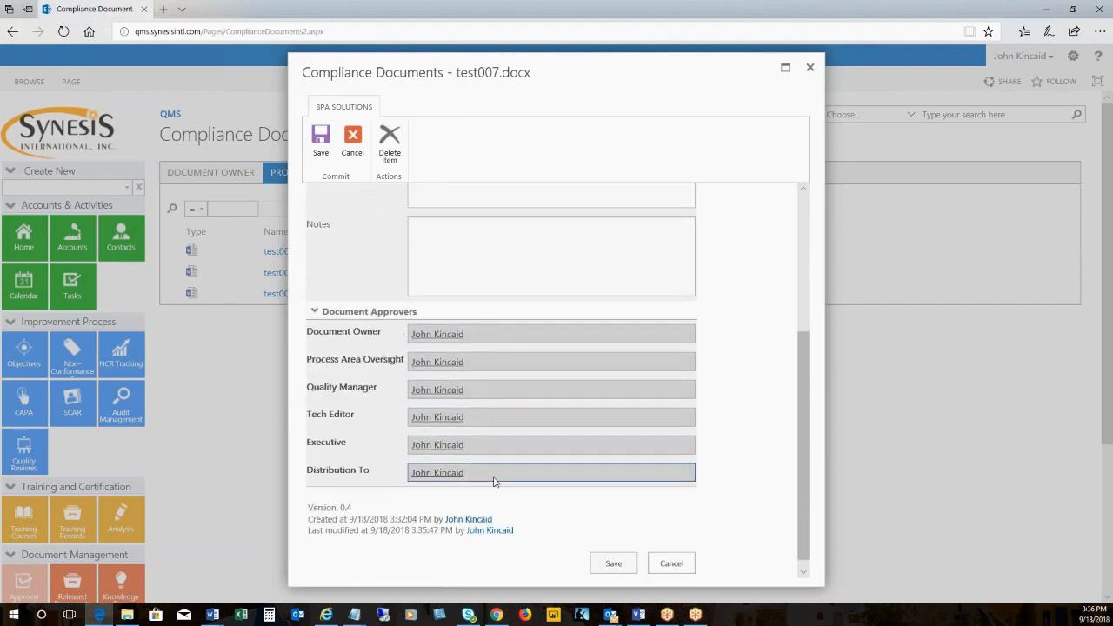
pyautogui.scroll(3, 544, 350)
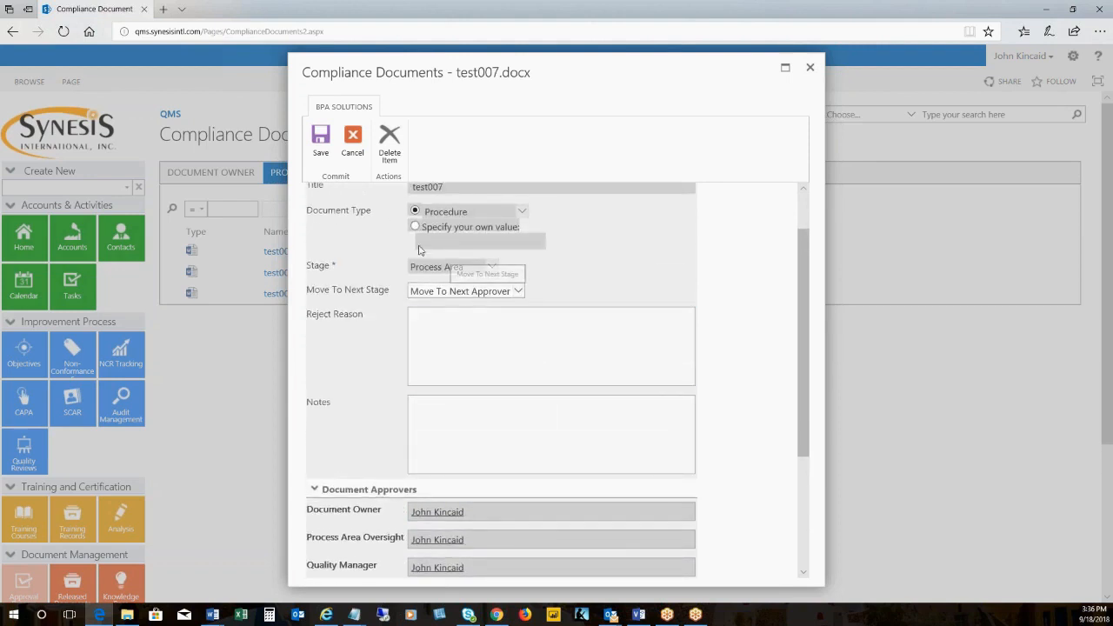
pyautogui.click(321, 144)
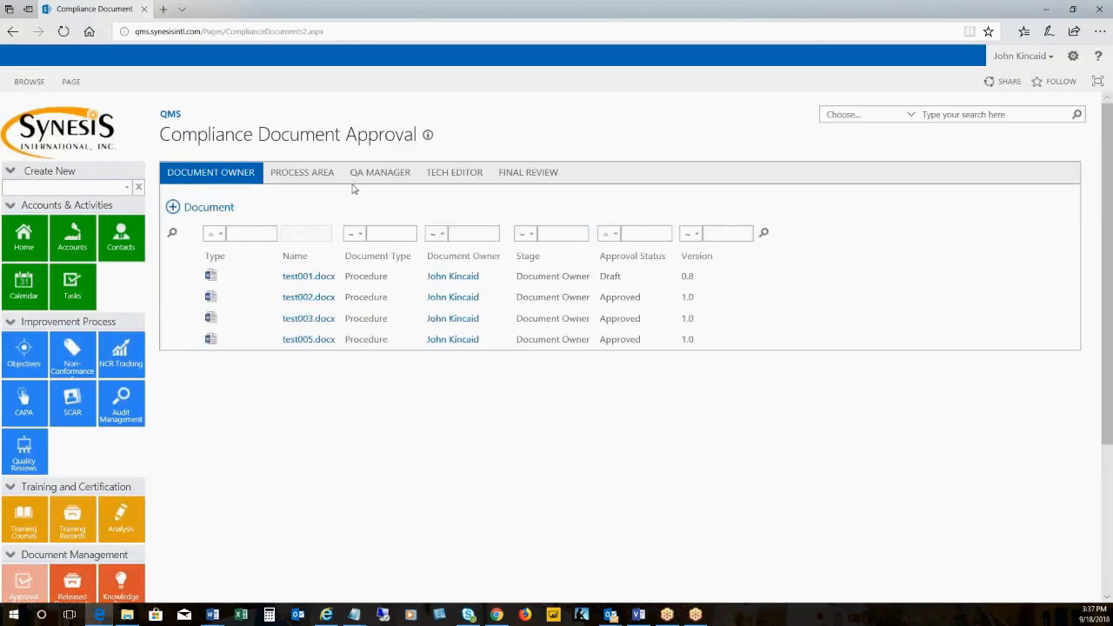
# Advance test007.docx from the QA Manager stage by choosing Move To Next Approver, and save the record
pyautogui.click(314, 174)
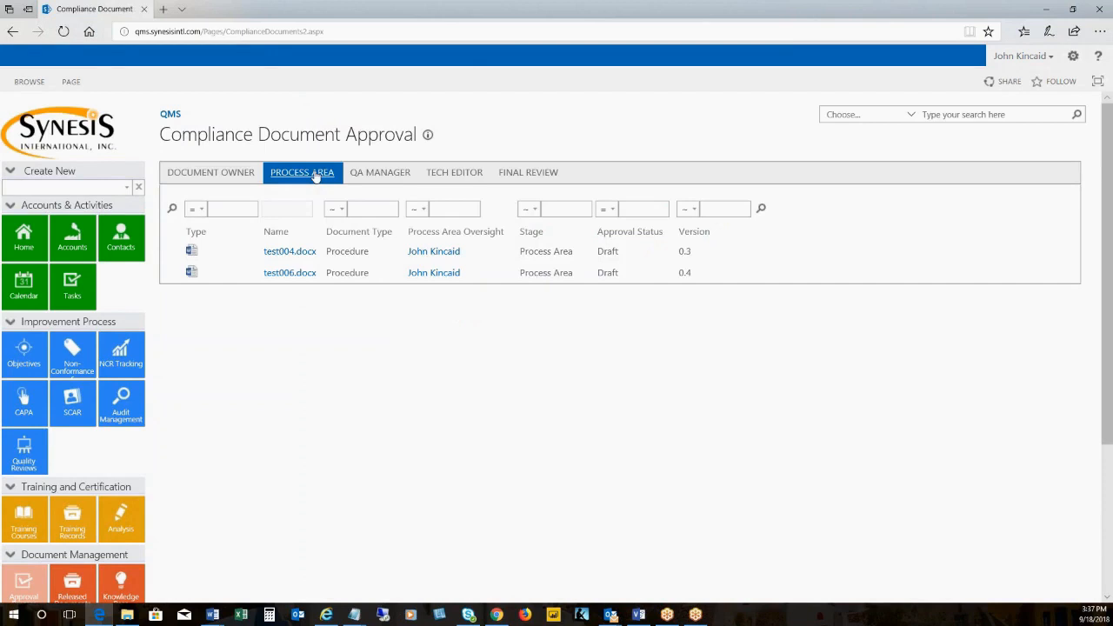
pyautogui.click(360, 175)
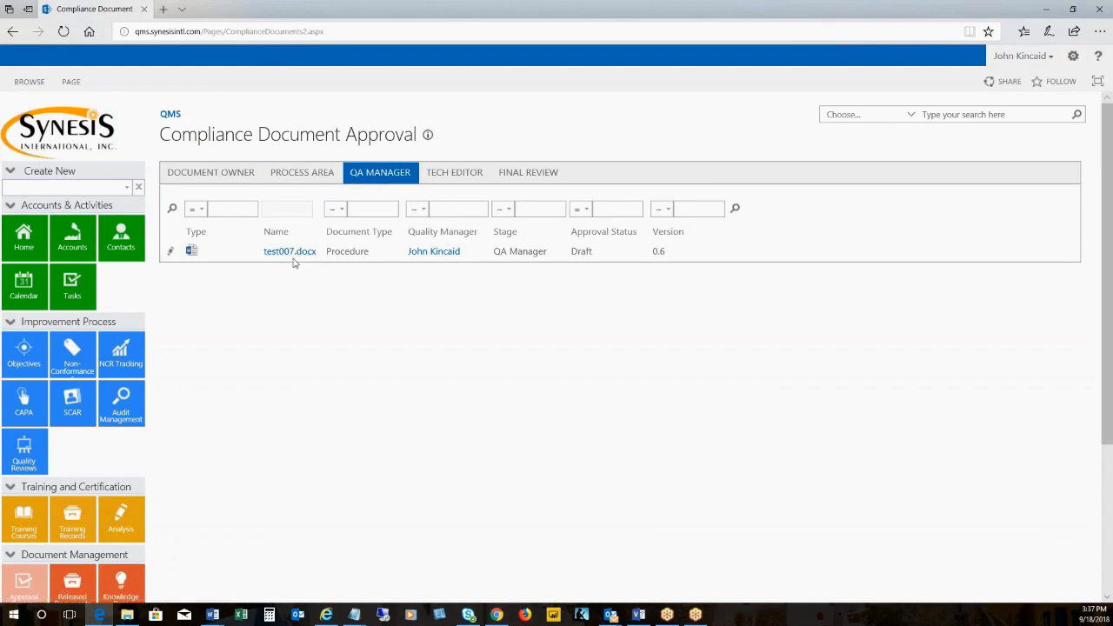
pyautogui.click(170, 253)
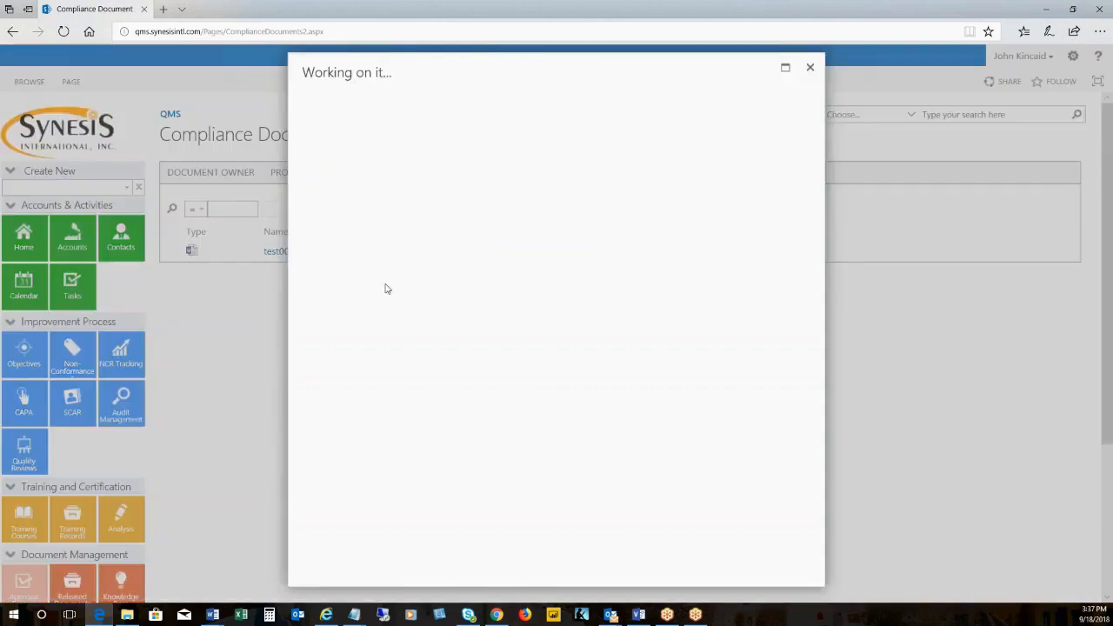
pyautogui.click(444, 350)
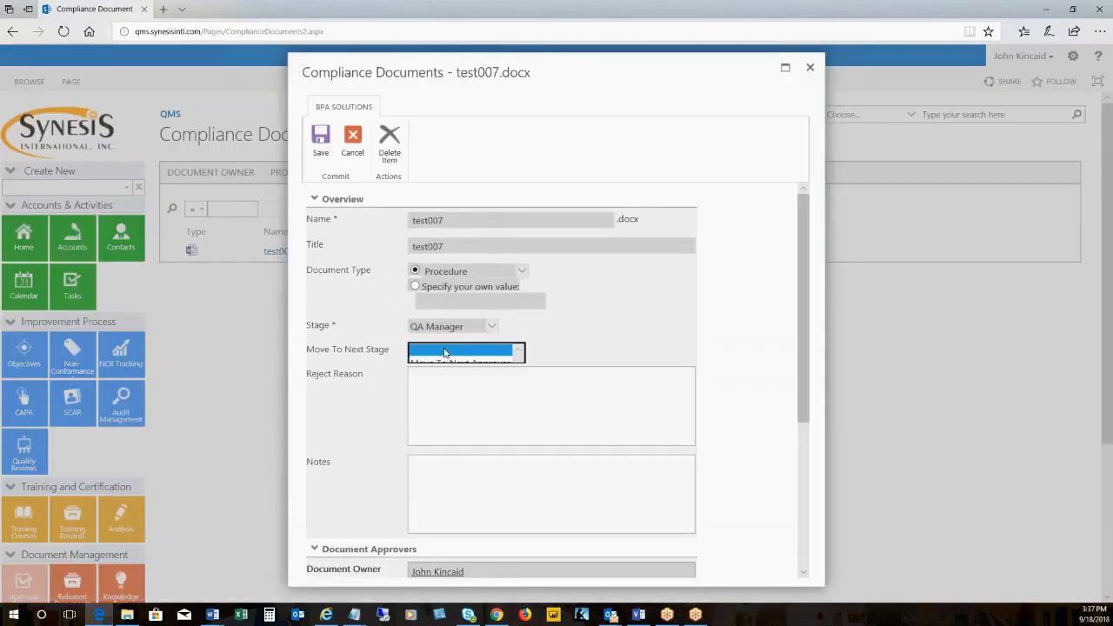
pyautogui.click(449, 363)
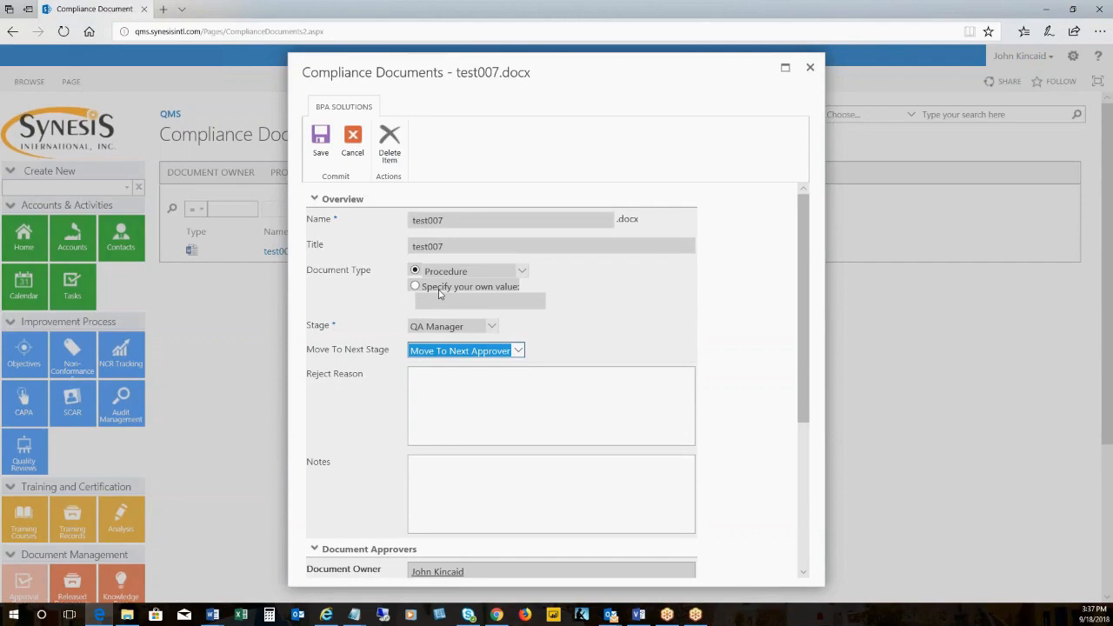
pyautogui.click(320, 153)
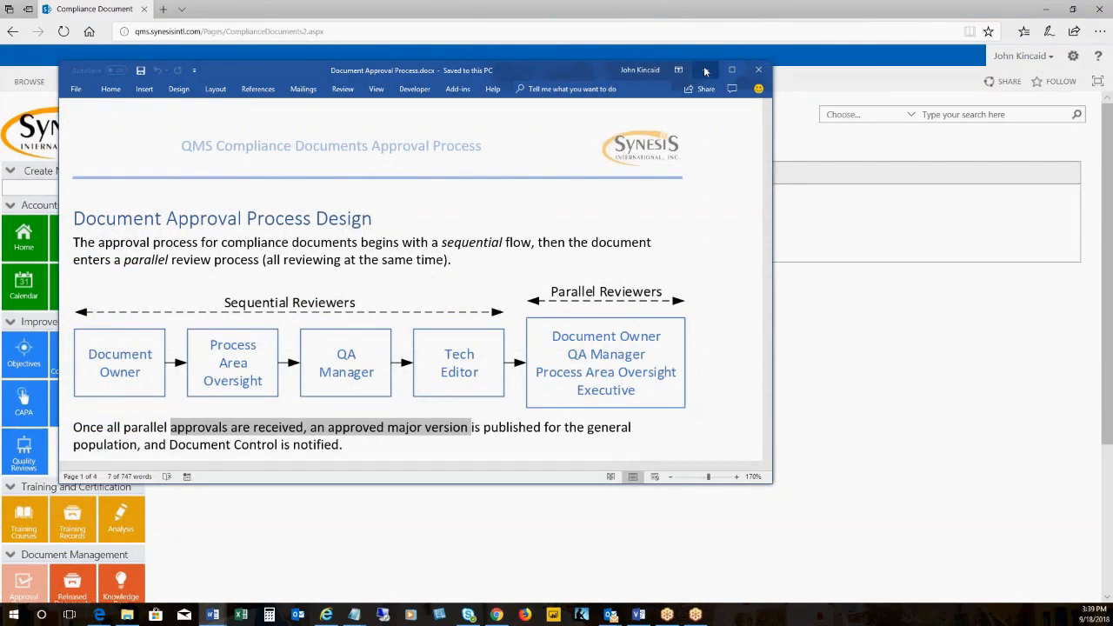
# Put away the Word approval process document, and submit test007.docx from the Tech Editor stage with Move To Next Approver
pyautogui.click(706, 71)
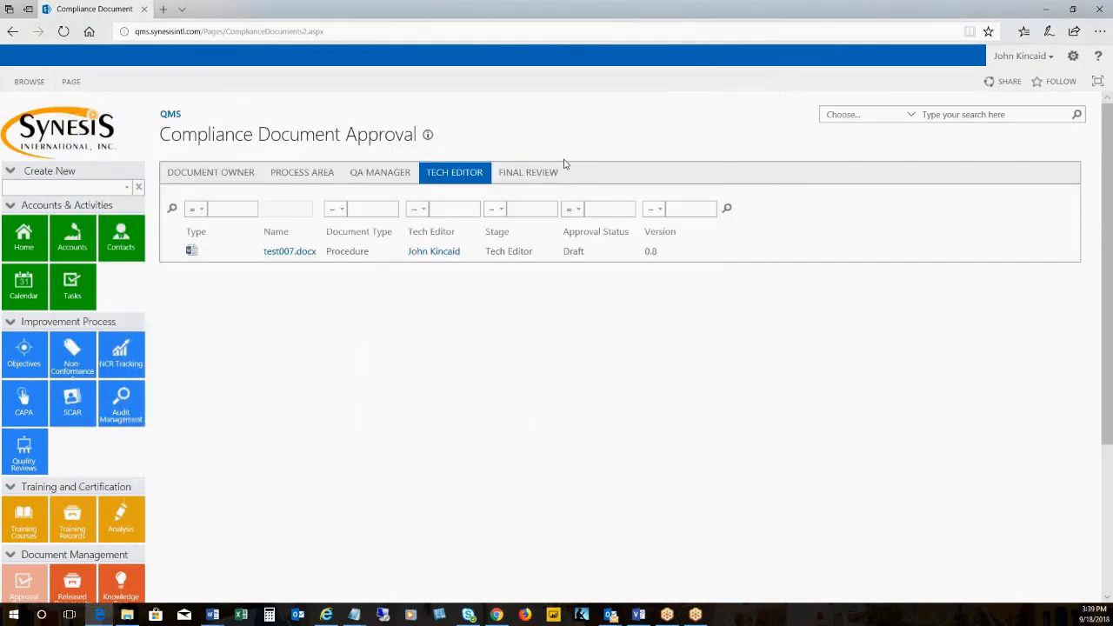
pyautogui.click(460, 177)
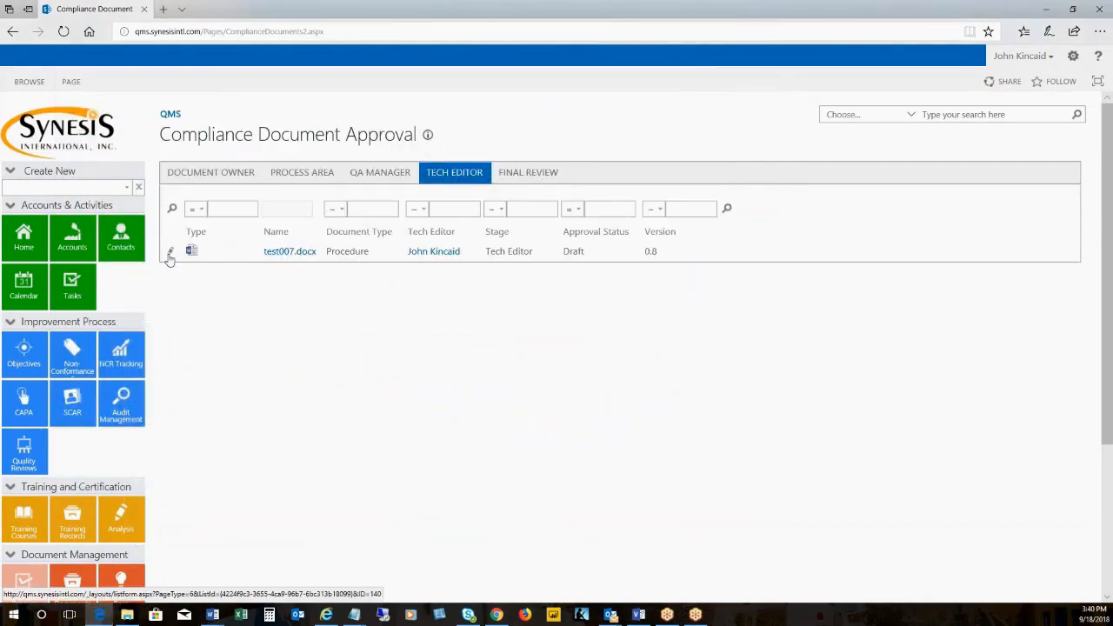
pyautogui.click(170, 254)
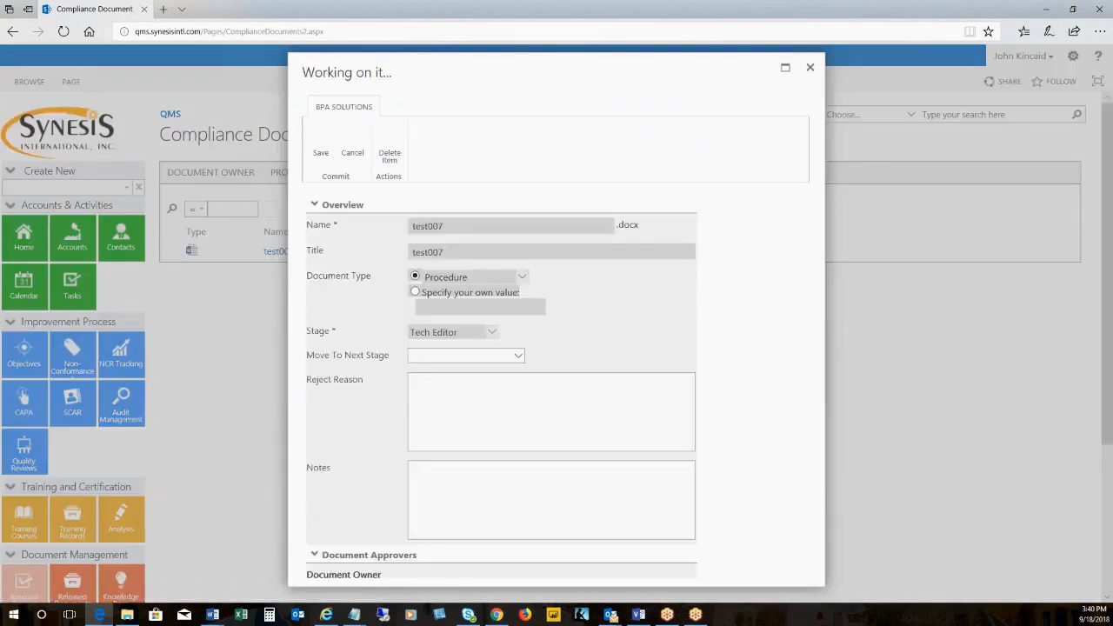
pyautogui.click(464, 350)
pyautogui.click(464, 363)
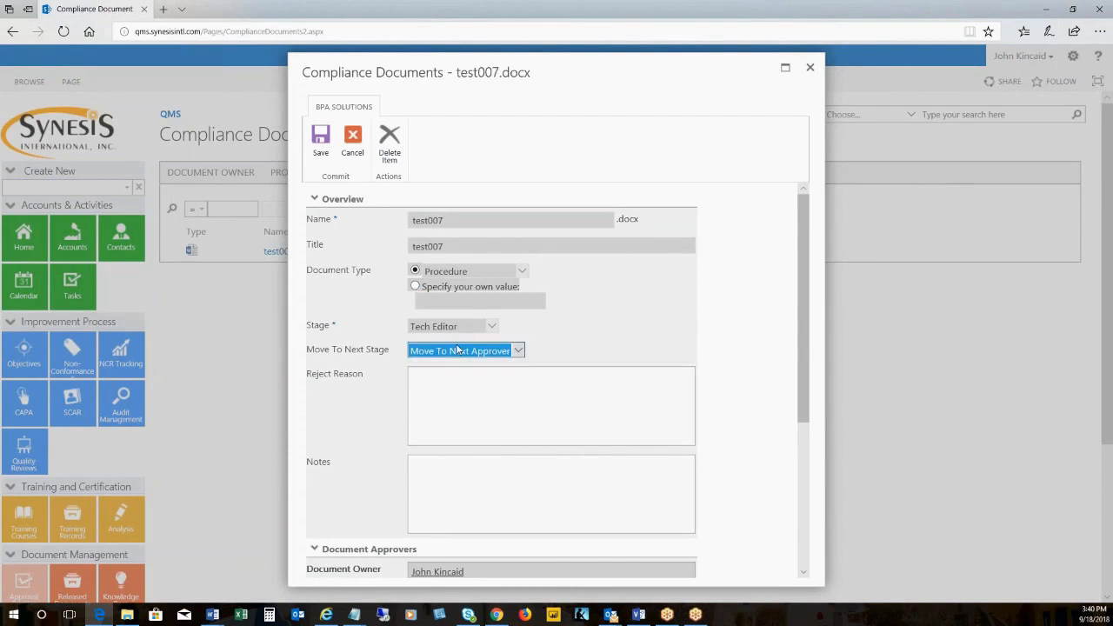
pyautogui.click(320, 139)
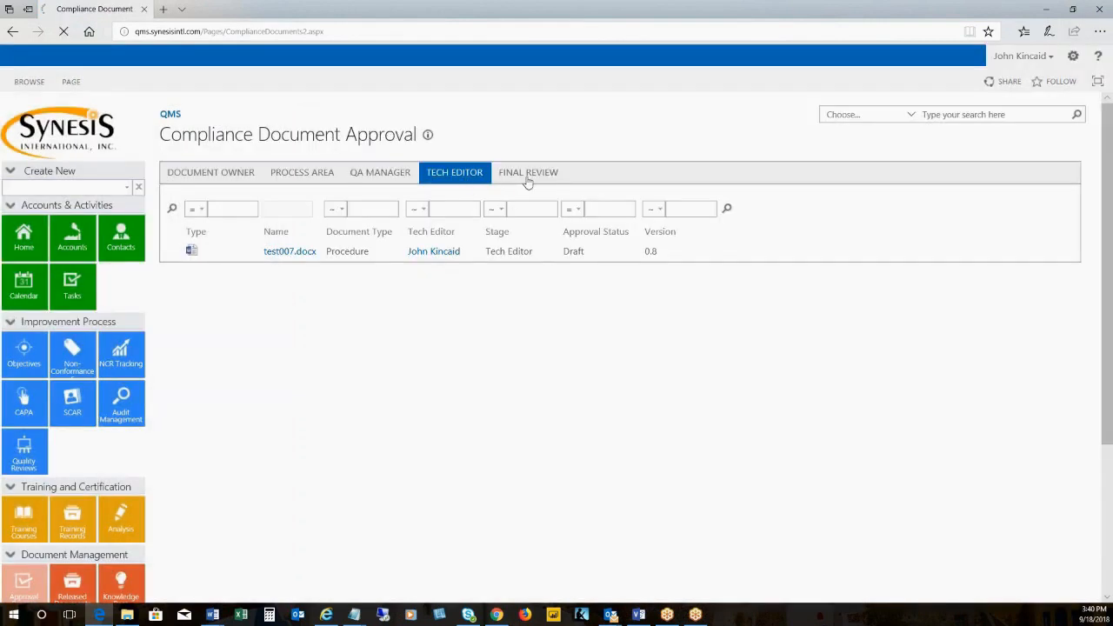
# Open the test007.docx record for editing in the Final Review stage and view the Final Owner Review options
pyautogui.click(528, 174)
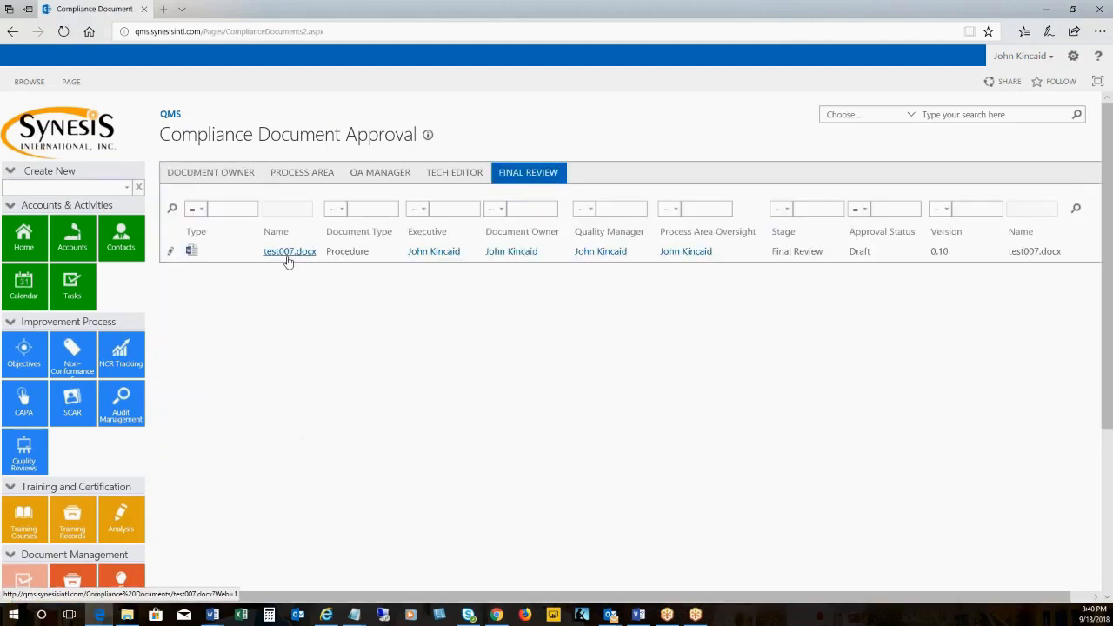
pyautogui.click(170, 252)
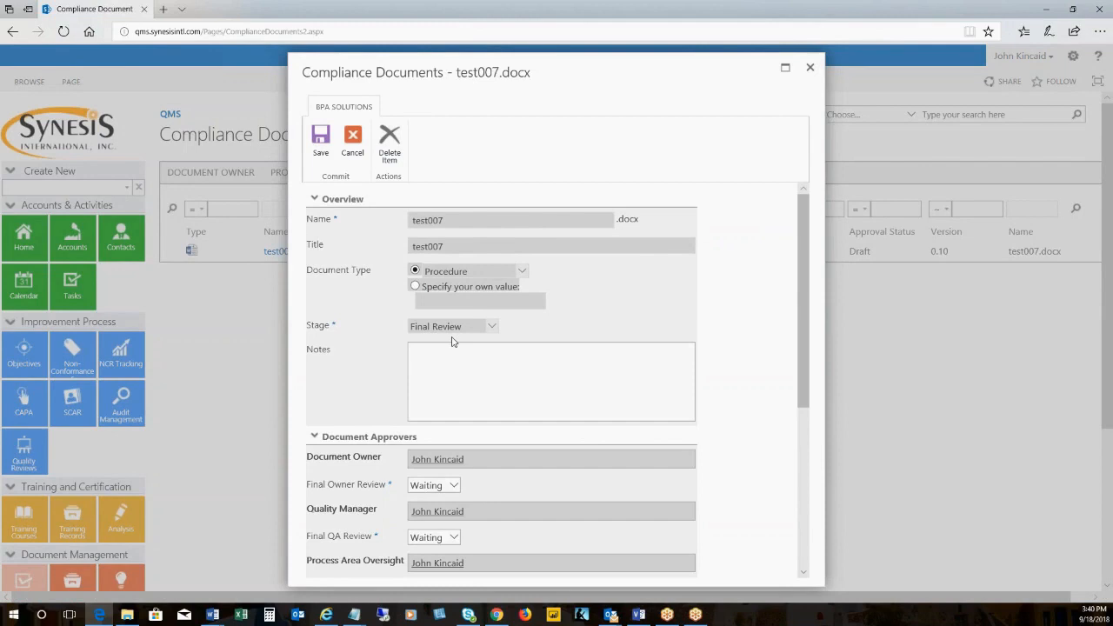
pyautogui.scroll(-5, 451, 341)
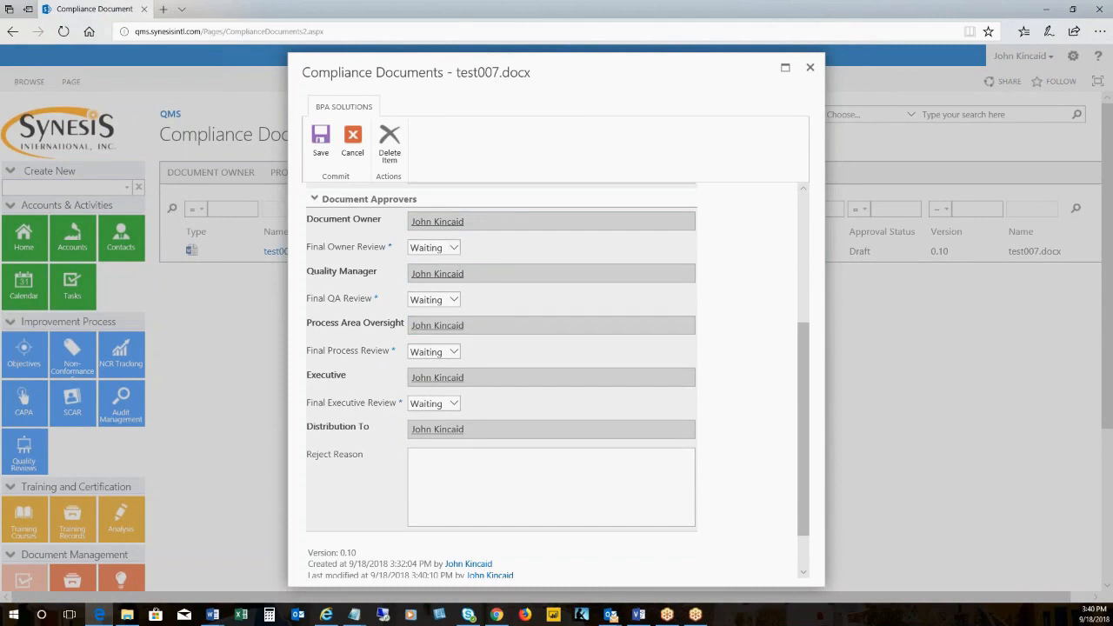
pyautogui.click(458, 249)
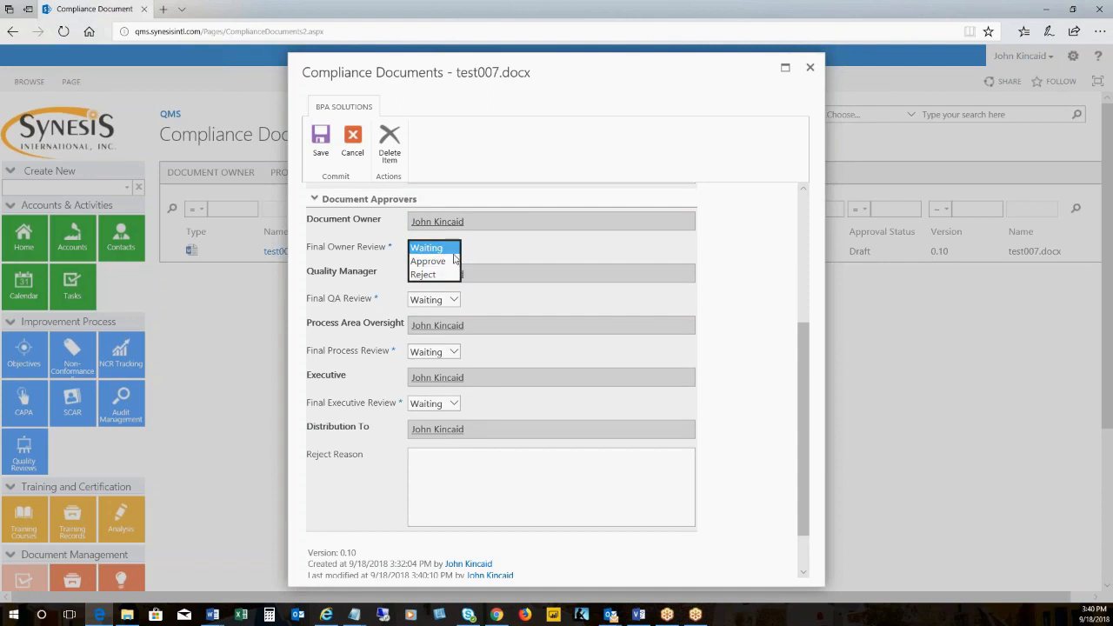
pyautogui.click(495, 259)
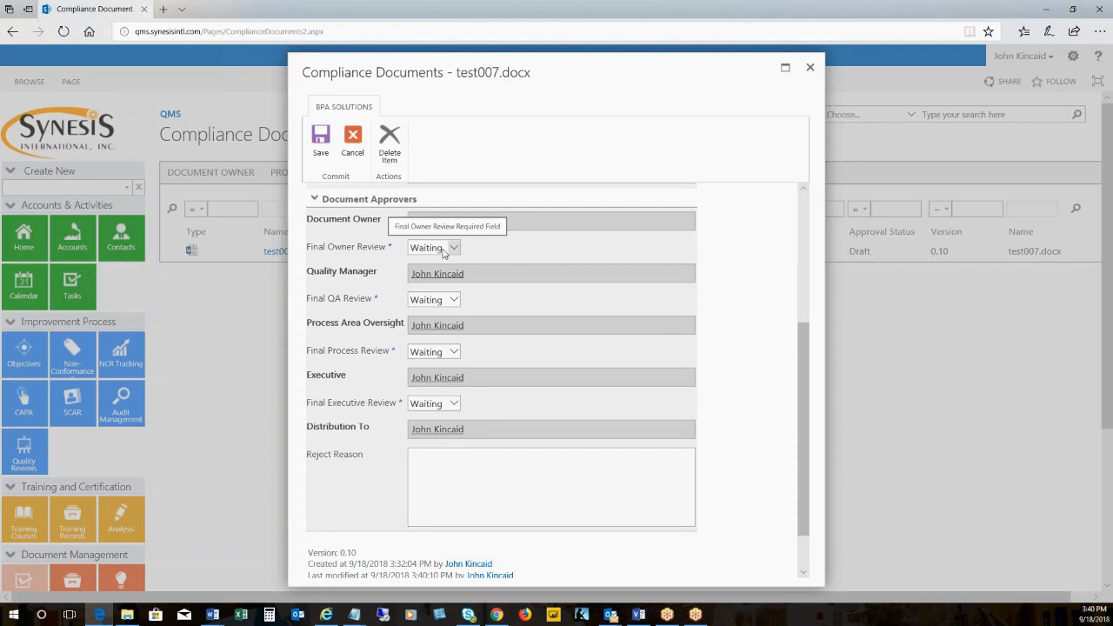
# Set the owner, QA, process and executive final reviews of test007.docx to Approve, and discard the edits to the record
pyautogui.click(452, 301)
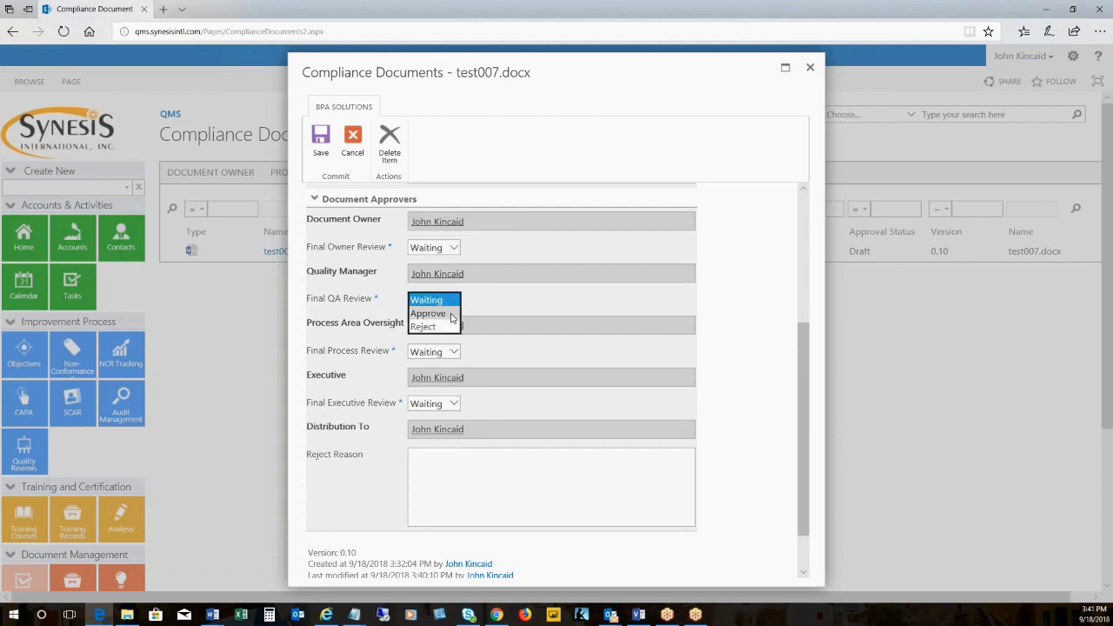
pyautogui.click(452, 314)
pyautogui.click(453, 248)
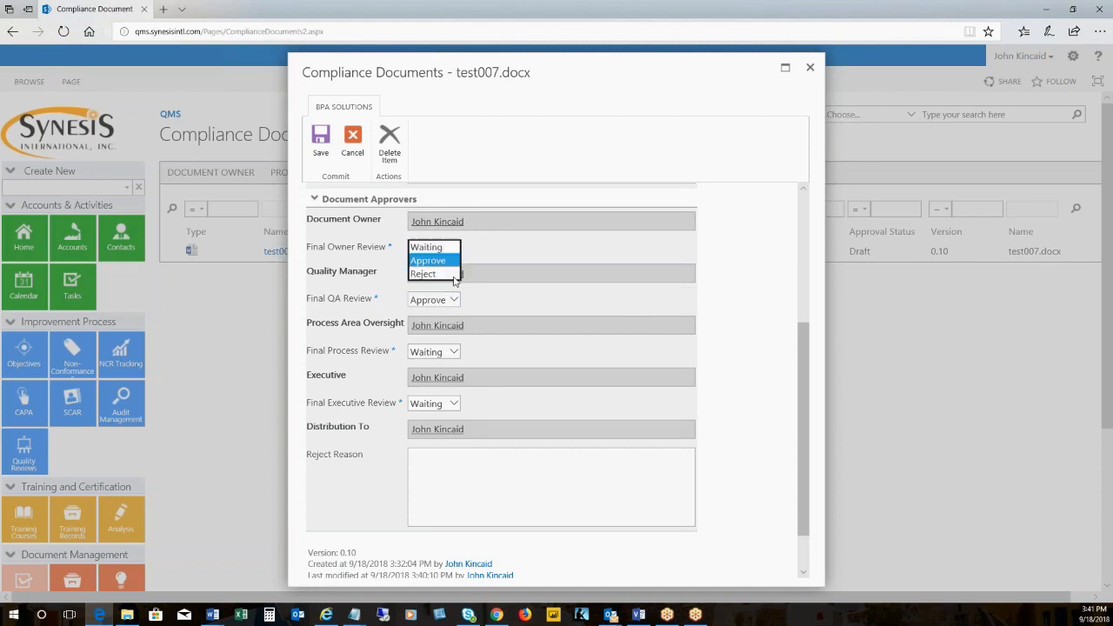
pyautogui.click(439, 260)
pyautogui.click(453, 352)
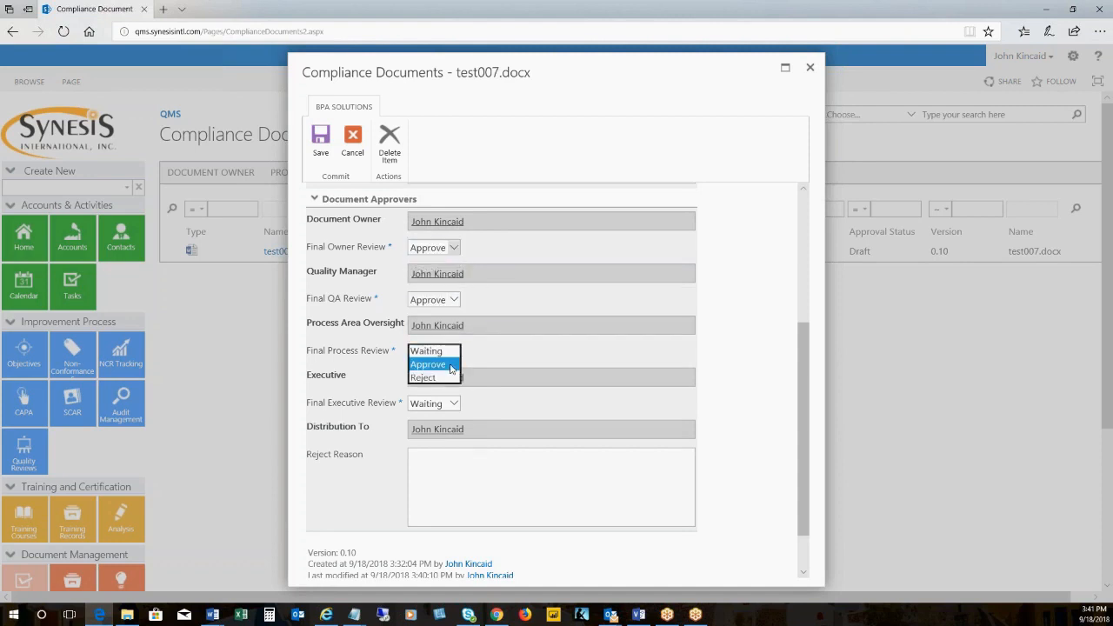
pyautogui.click(452, 365)
pyautogui.click(453, 403)
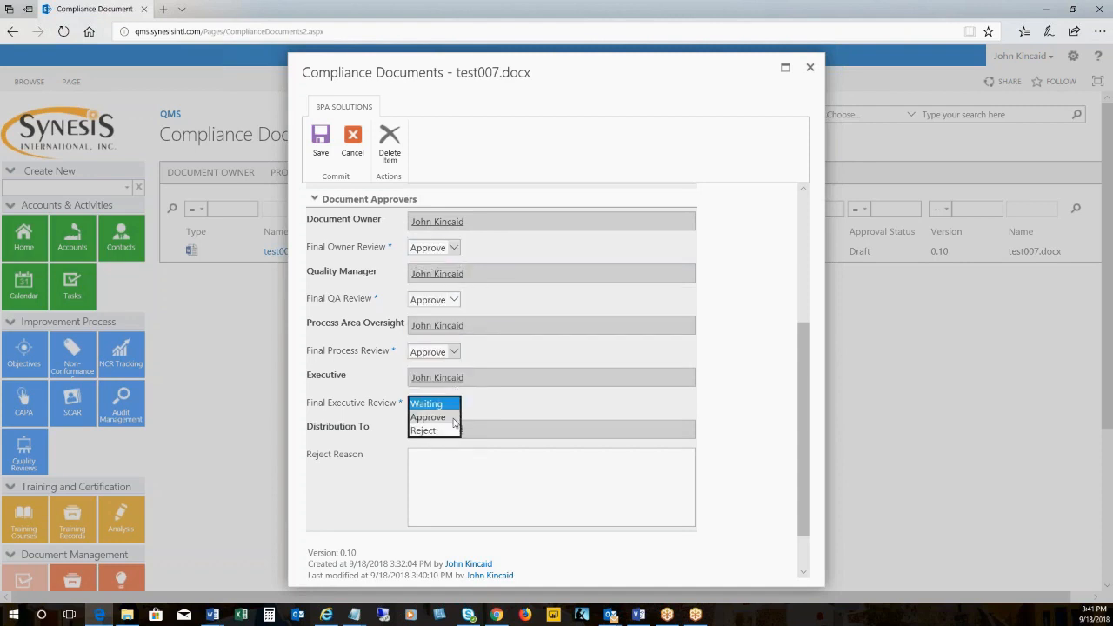
pyautogui.click(453, 418)
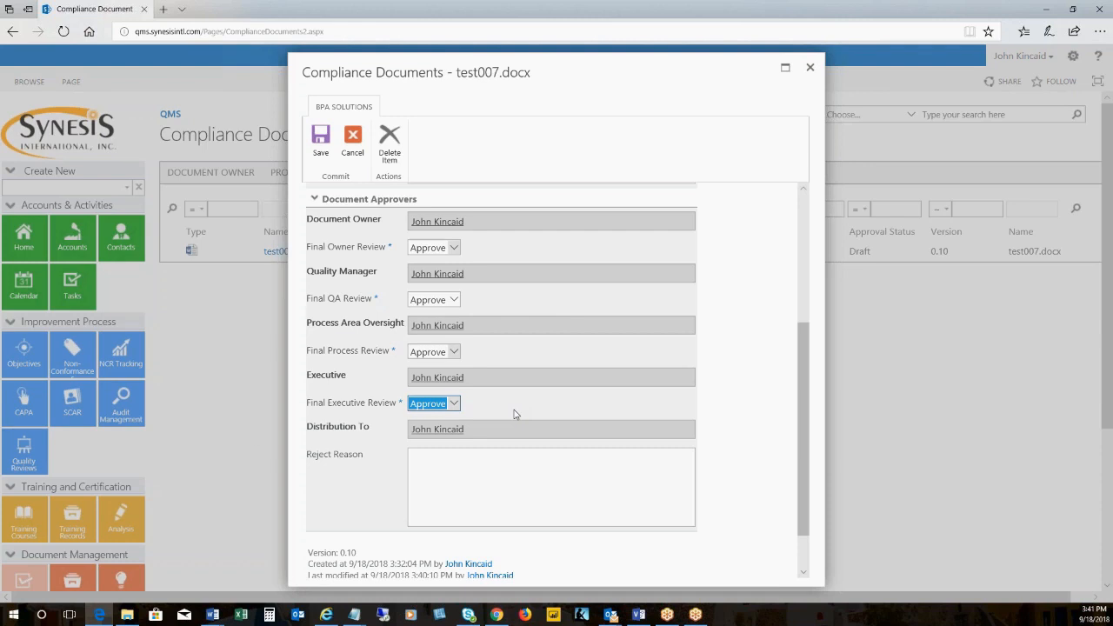
pyautogui.moveTo(315, 323); pyautogui.dragTo(357, 324)
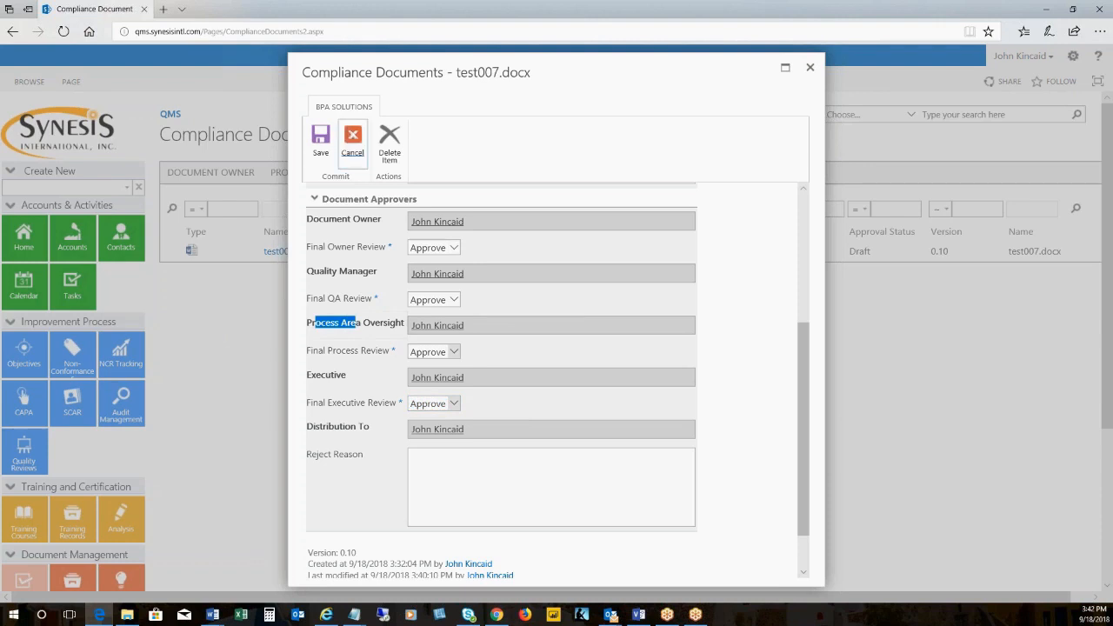
pyautogui.click(352, 141)
# Copy the site address qms.synesisintl.com from the current page and open the QMS home page in a new browser tab
pyautogui.click(186, 30)
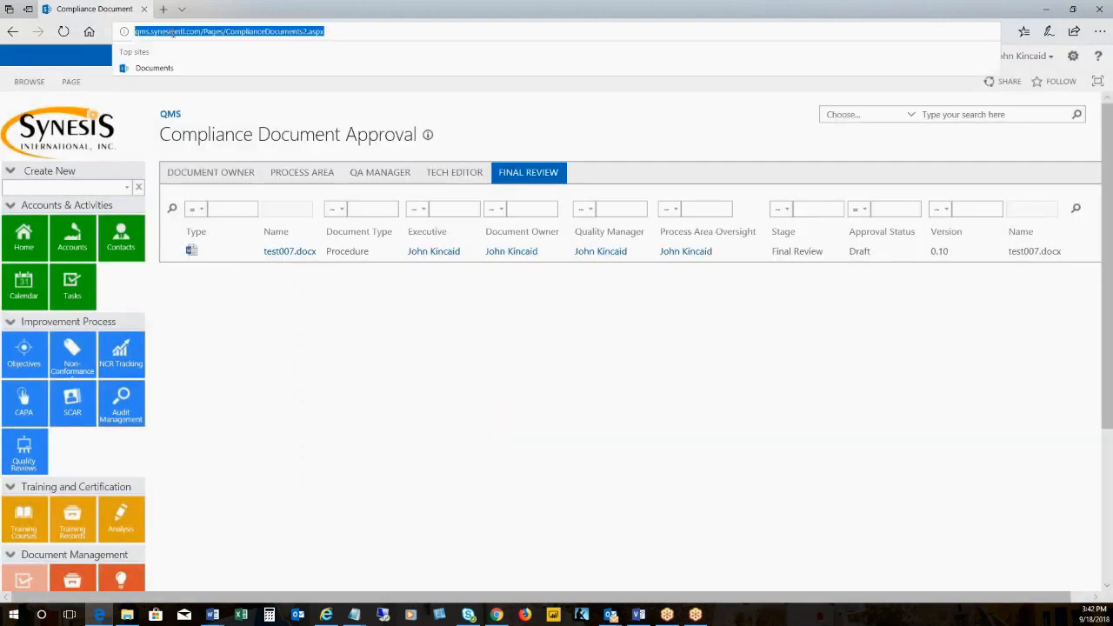
pyautogui.click(187, 30)
pyautogui.moveTo(200, 32); pyautogui.dragTo(134, 31)
pyautogui.hotkey('ctrl', 'c')
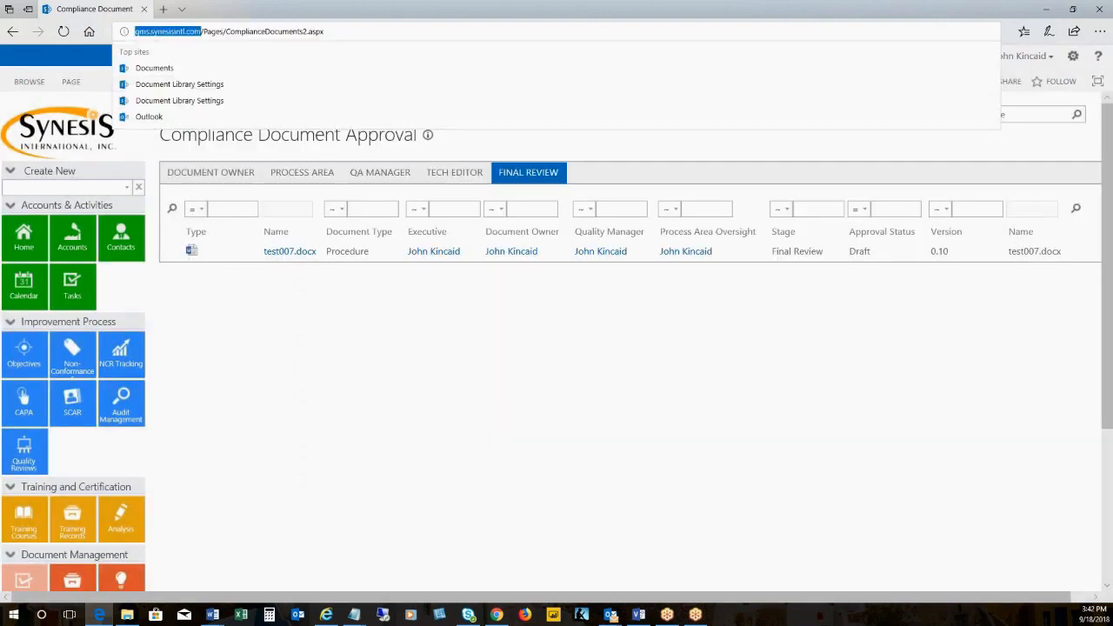
pyautogui.click(163, 10)
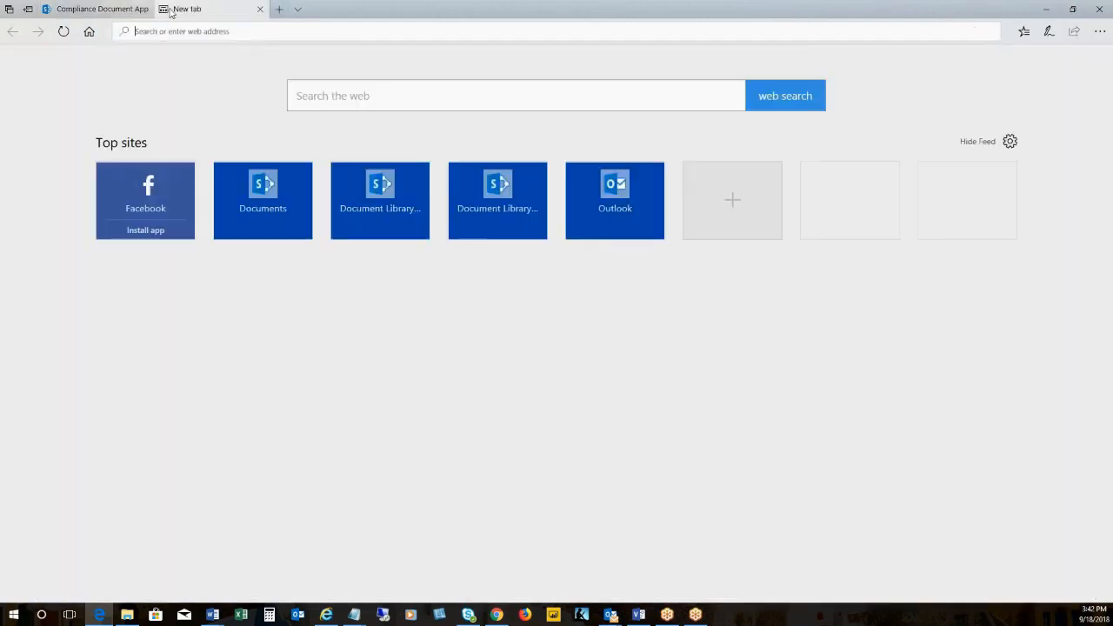
pyautogui.hotkey('ctrl', 'v')
pyautogui.press('Return')
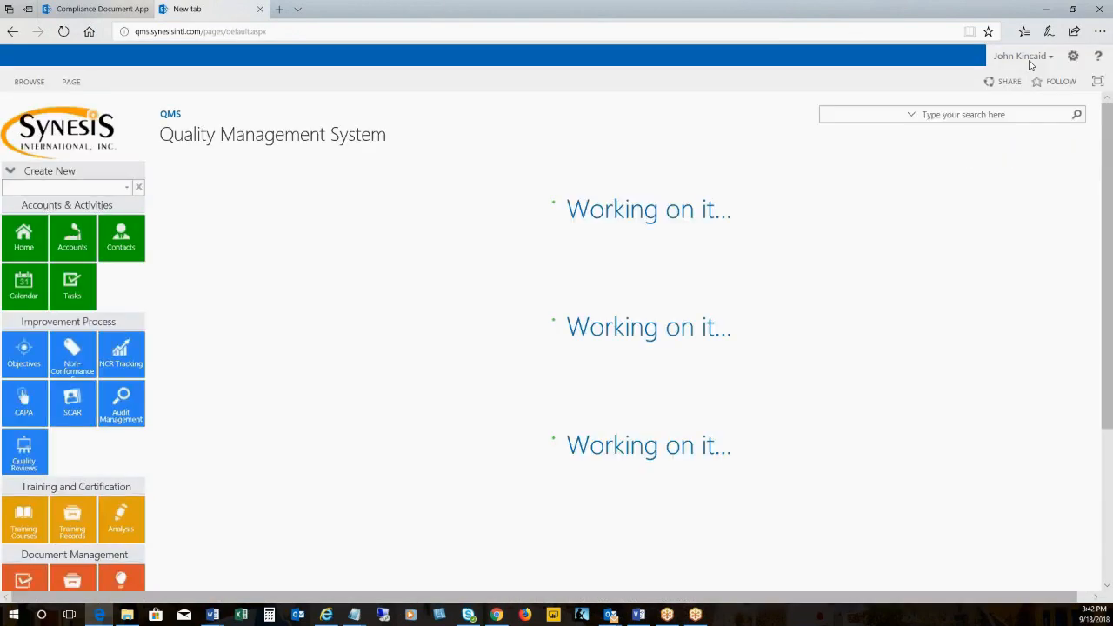
# Go to the QMS site contents and open the settings of the Compliance Documents library
pyautogui.click(1073, 56)
pyautogui.click(1020, 166)
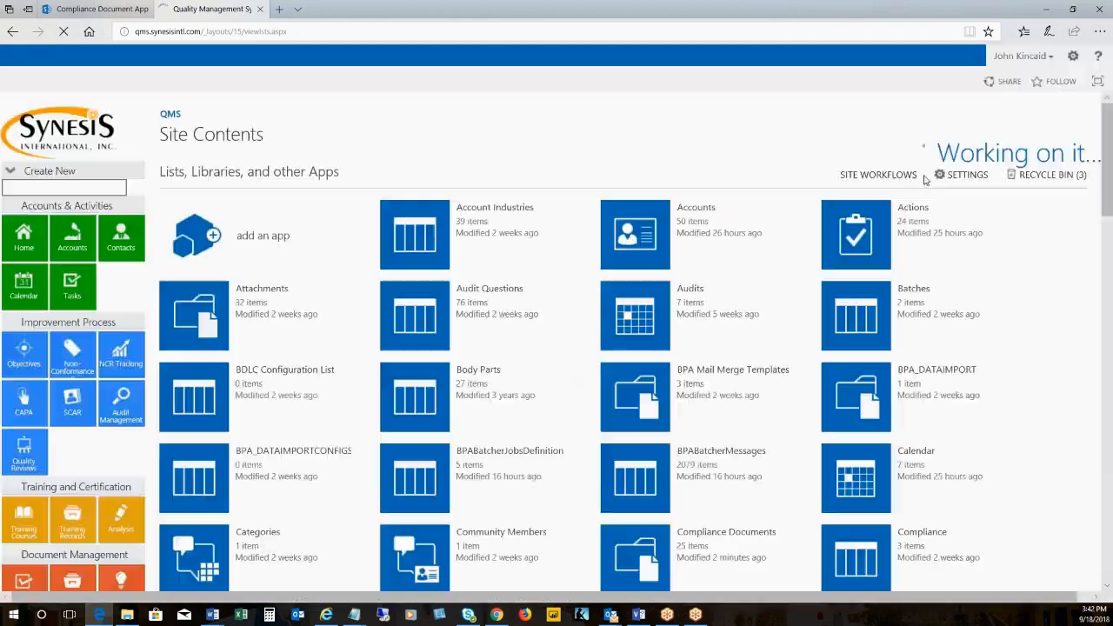
pyautogui.scroll(-1, 764, 352)
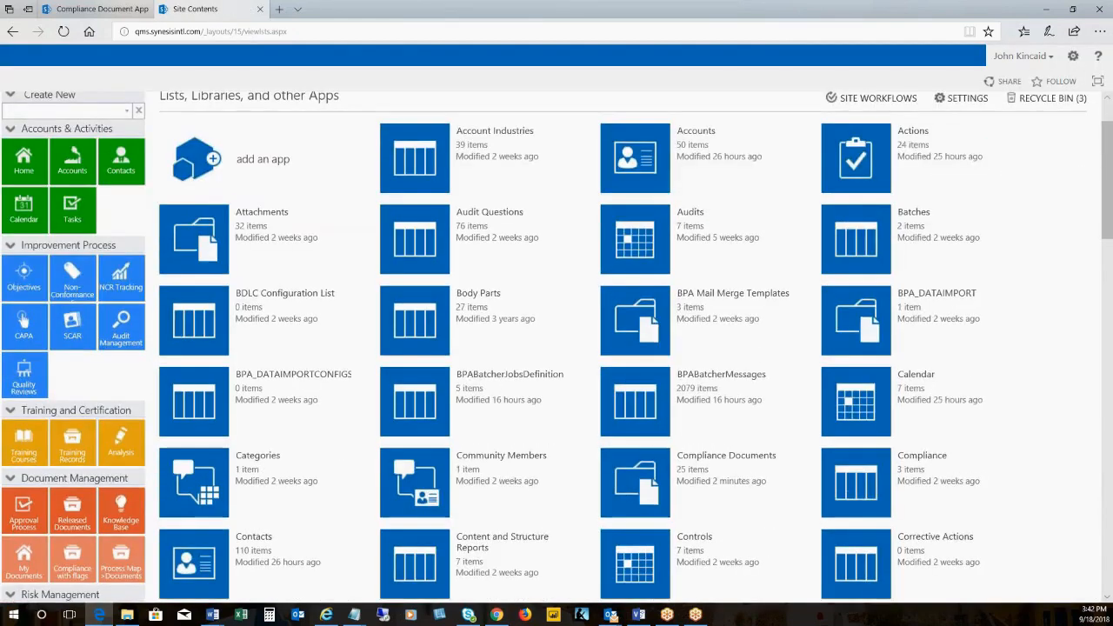
pyautogui.click(798, 460)
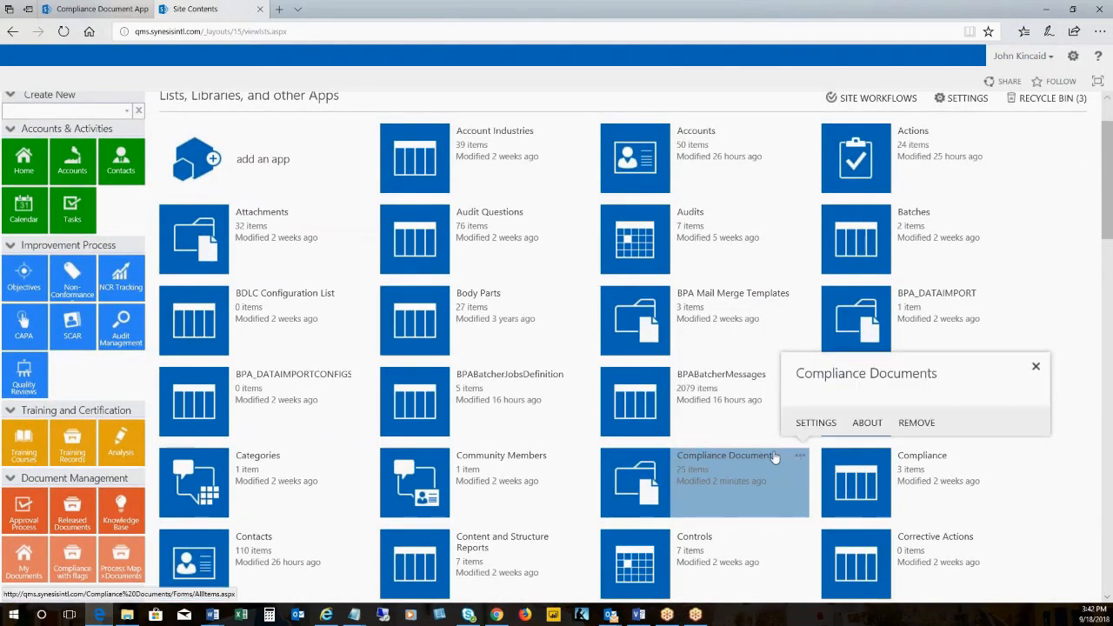
pyautogui.click(804, 426)
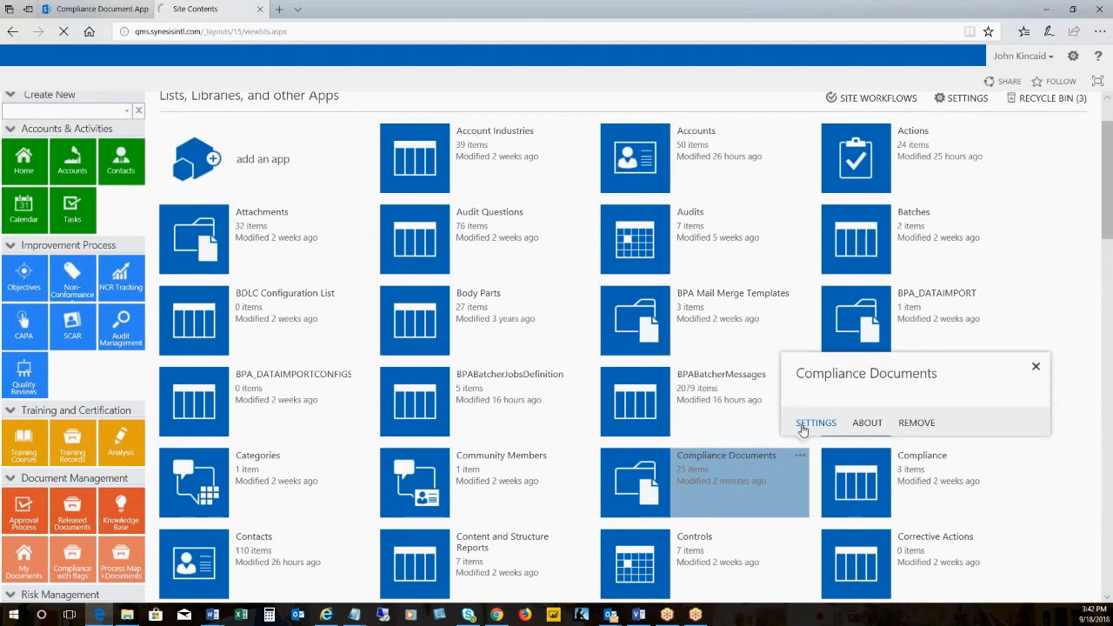
# Find the Process Area Oversight column in the Compliance Documents library's column list and open its column settings
pyautogui.scroll(-3, 803, 430)
pyautogui.scroll(-1, 800, 427)
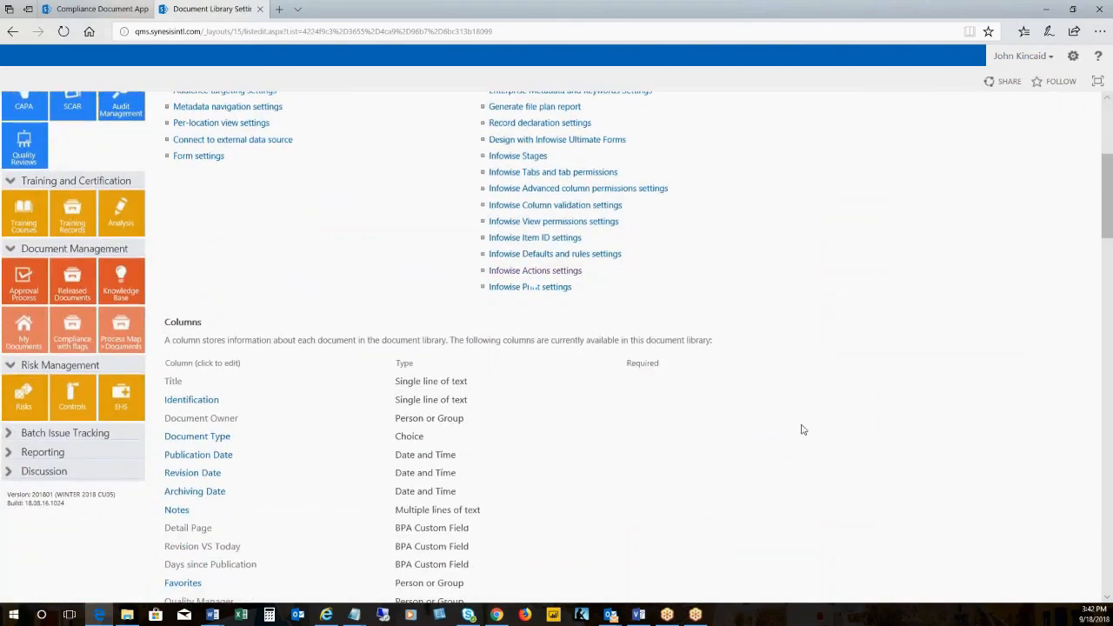
pyautogui.scroll(4, 800, 427)
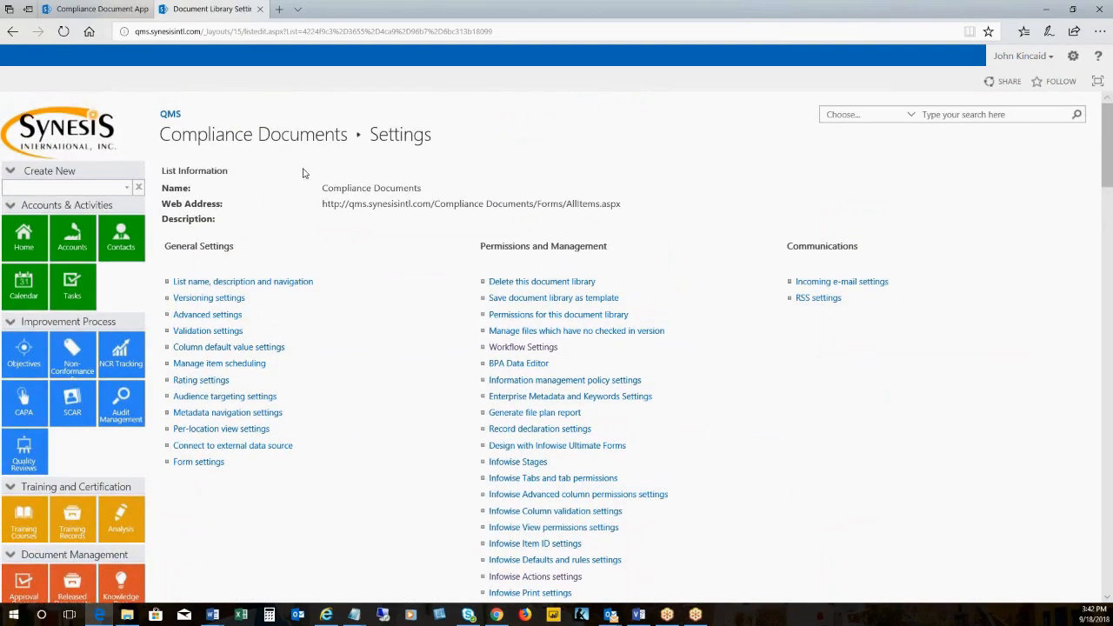
pyautogui.scroll(-3, 399, 217)
pyautogui.scroll(-3, 399, 221)
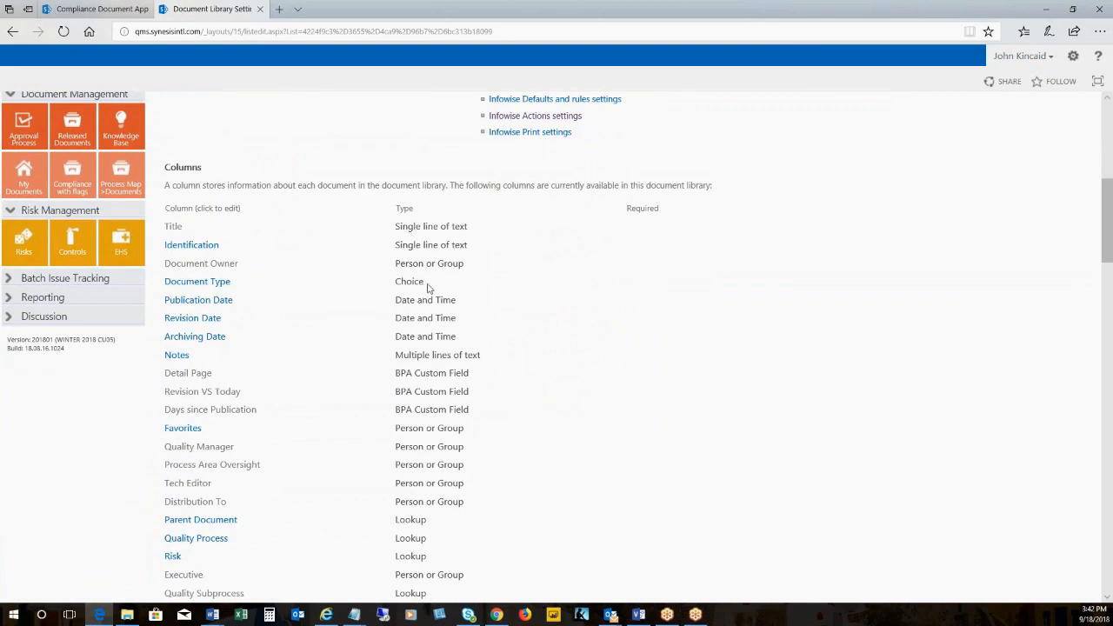
pyautogui.scroll(-2, 427, 288)
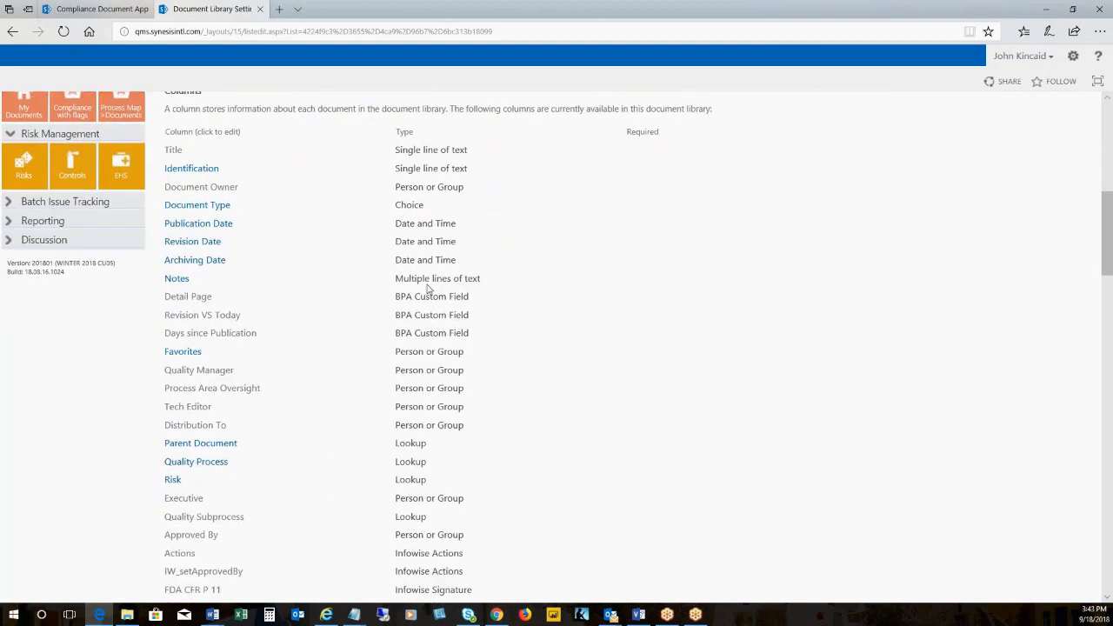
pyautogui.scroll(-4, 427, 288)
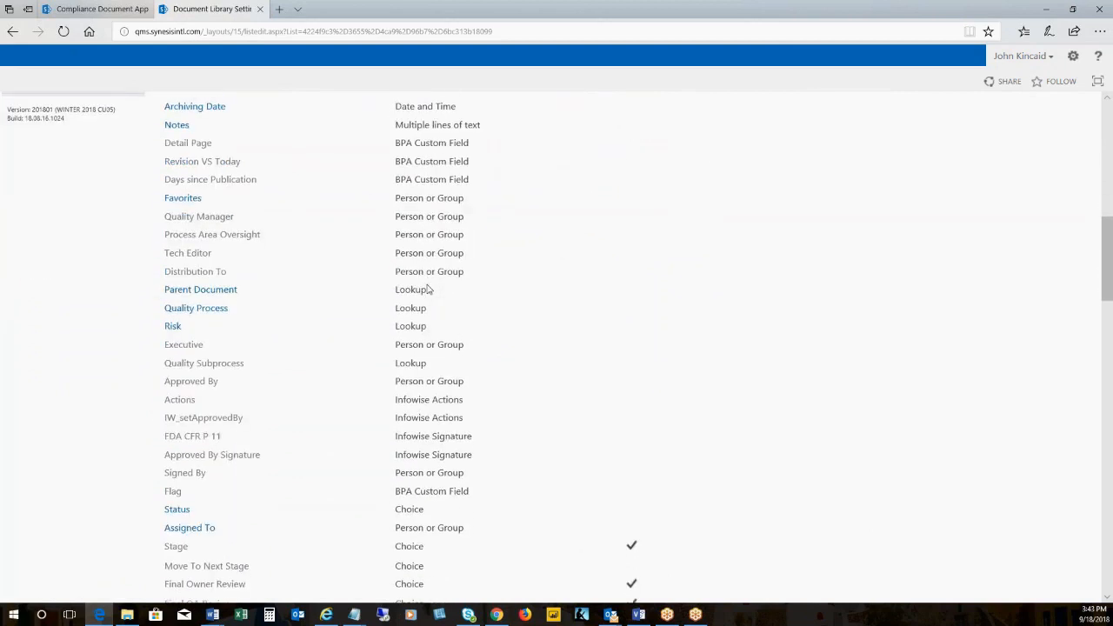
pyautogui.click(228, 240)
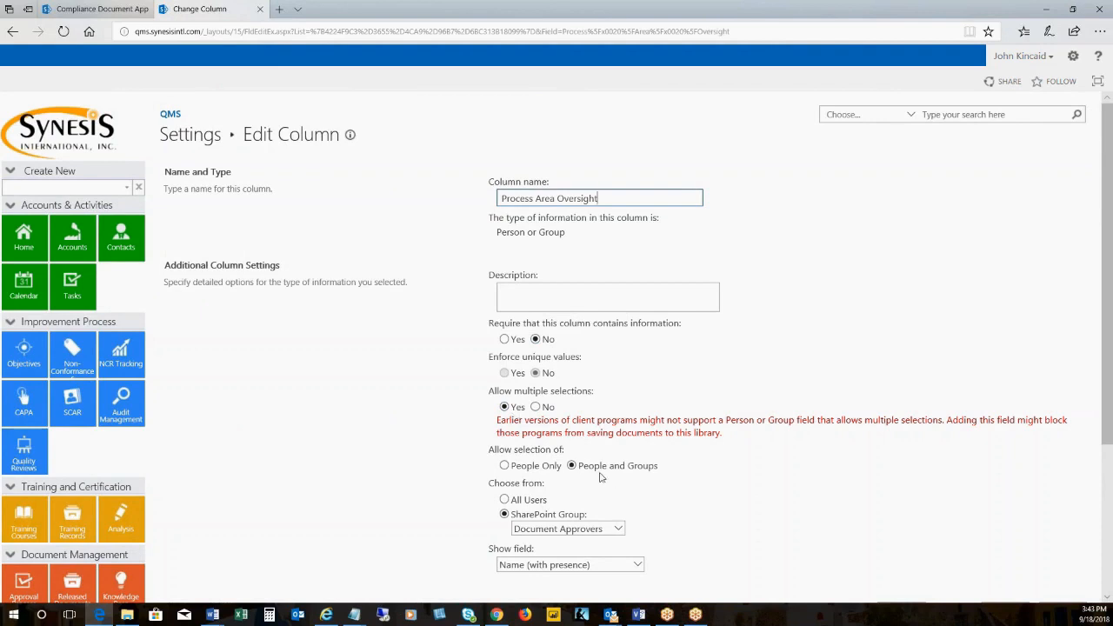
# Change the column name of Process Area Oversight to Process Owner
pyautogui.scroll(-2, 600, 477)
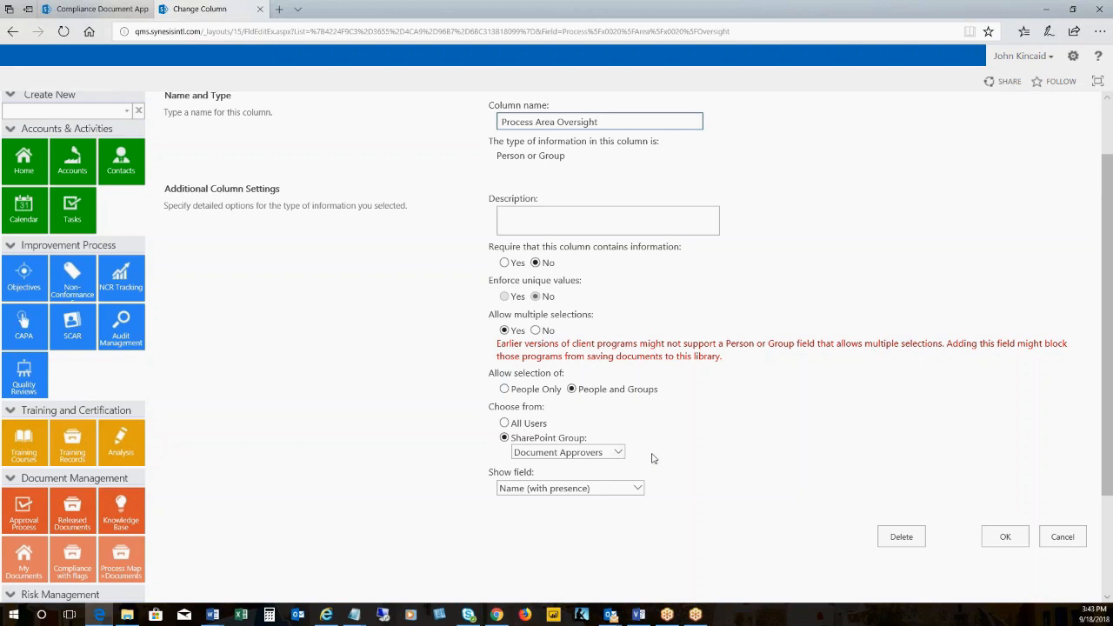
pyautogui.scroll(1, 653, 459)
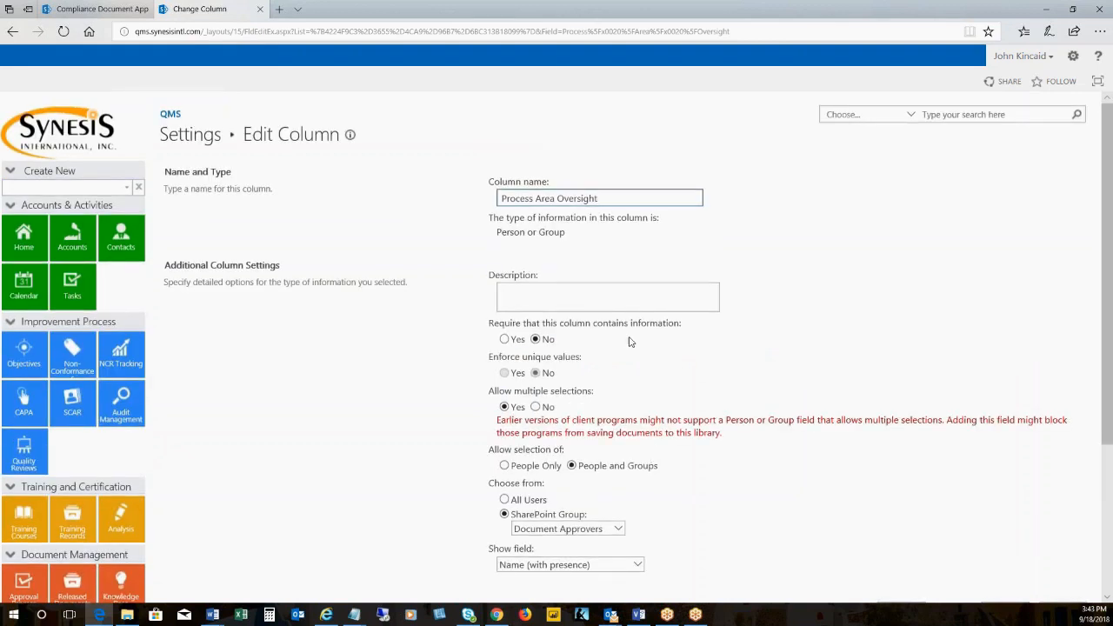
pyautogui.moveTo(611, 199); pyautogui.dragTo(535, 199)
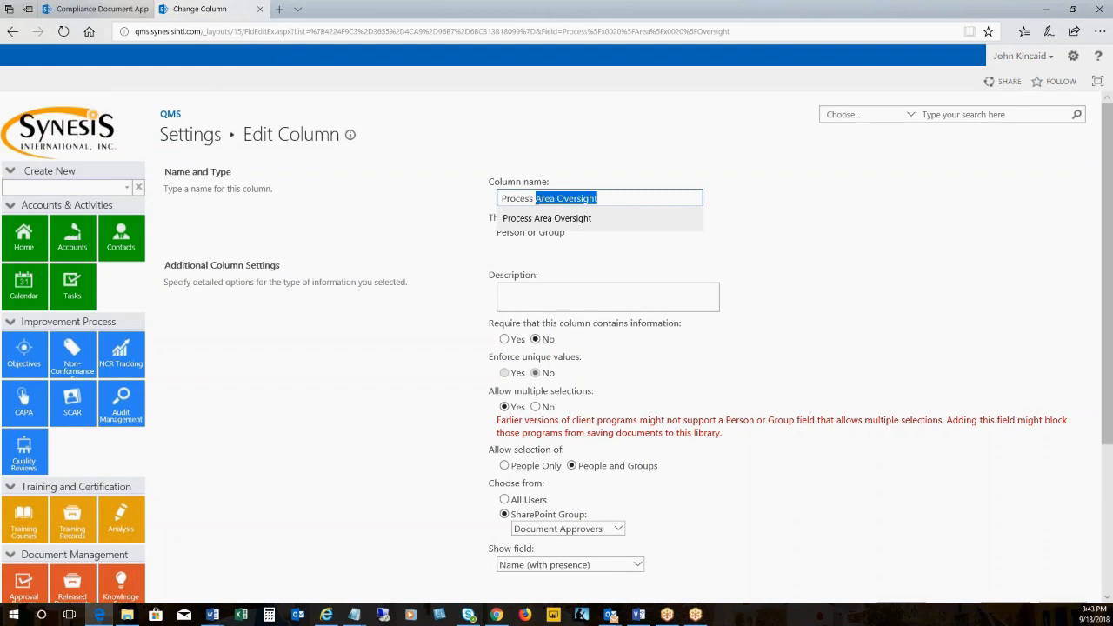
pyautogui.write('Ow')
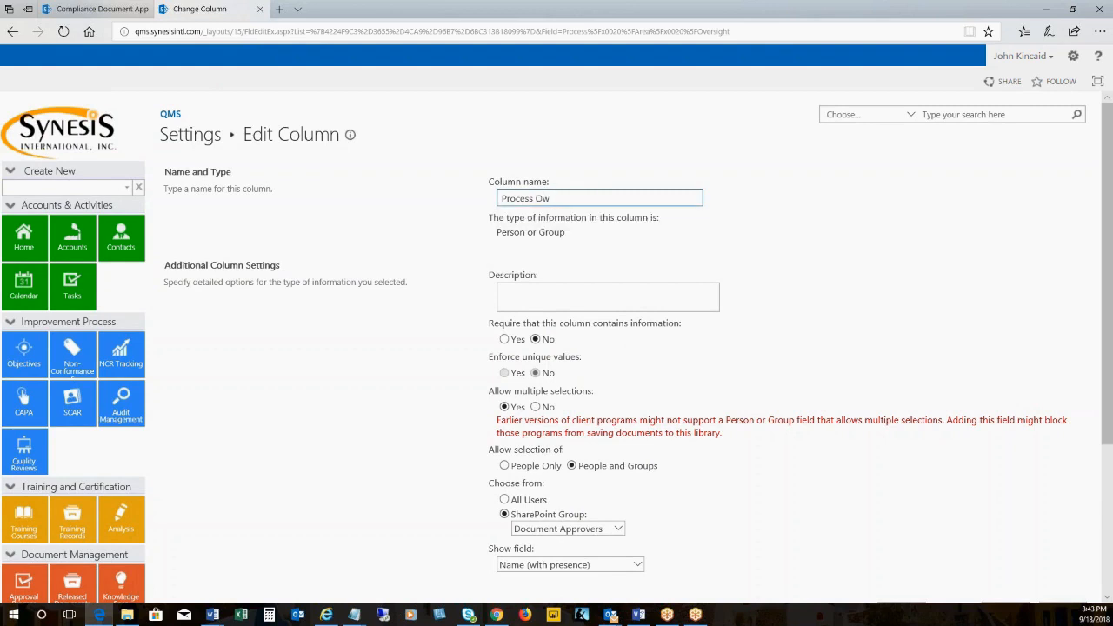
pyautogui.write('ner')
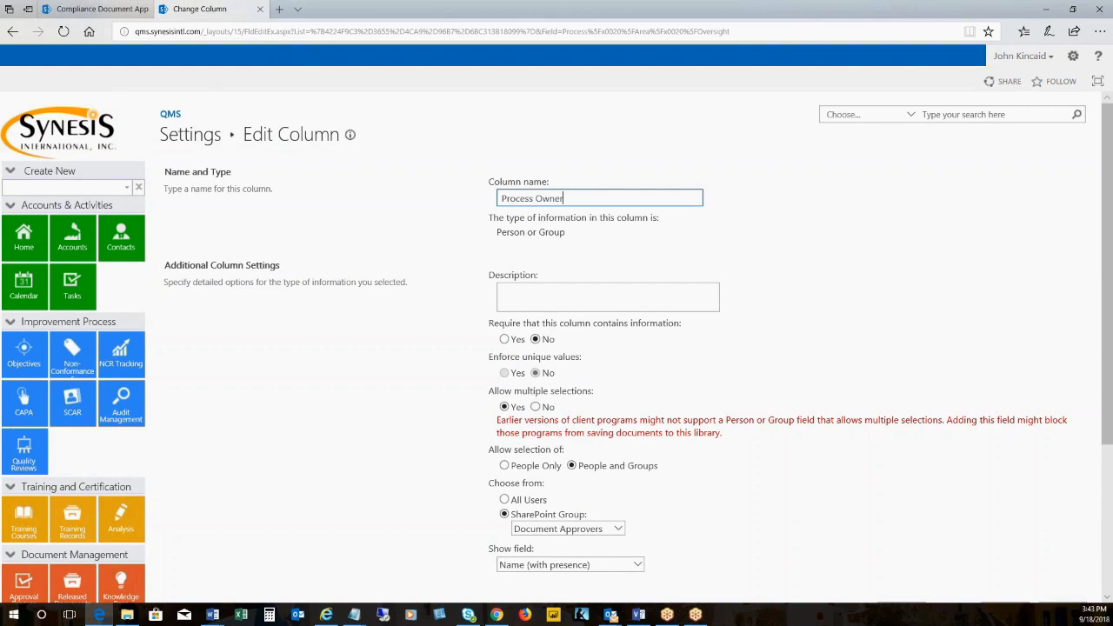